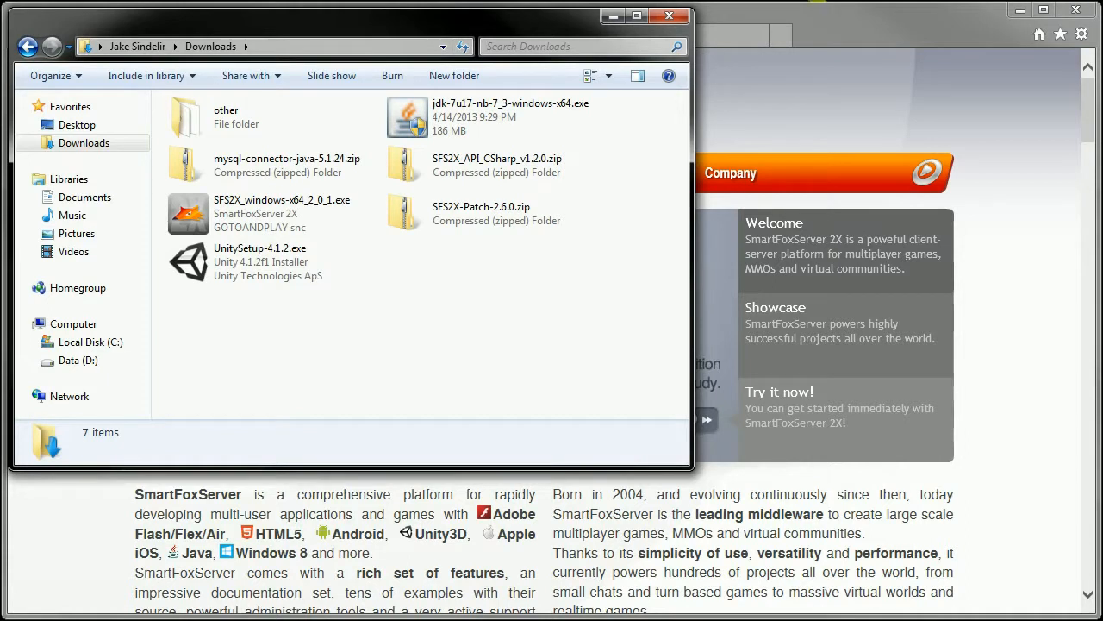
Step: Open the SmartFoxServer 2X download page in the browser and locate the Windows 64bit installer
{"action": "left_click", "coordinate": [837, 24]}
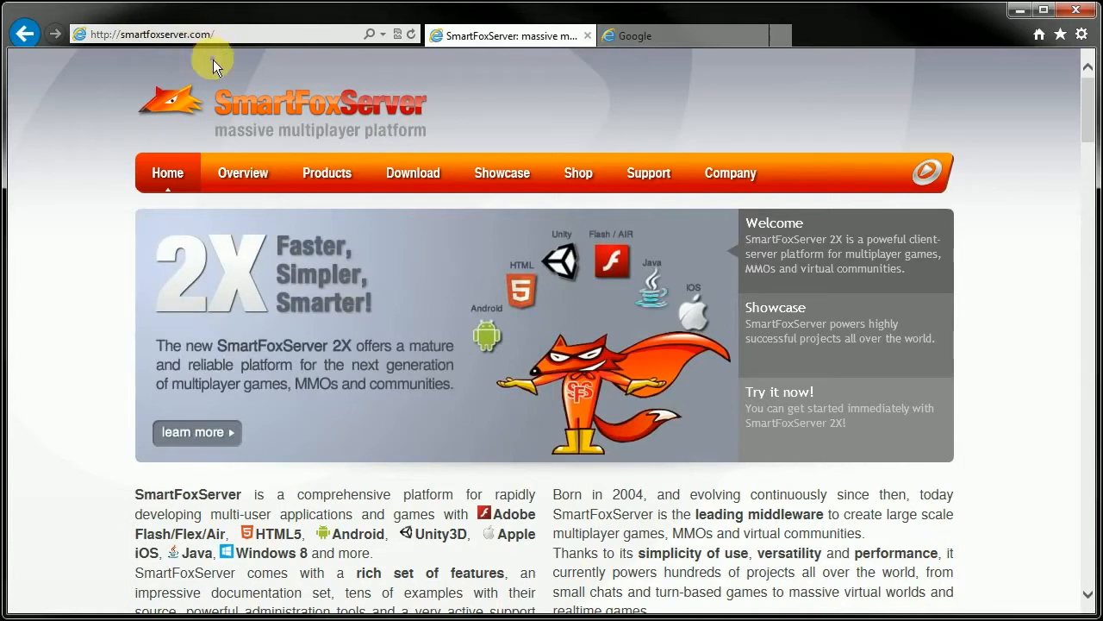
{"action": "mouse_move", "coordinate": [414, 172]}
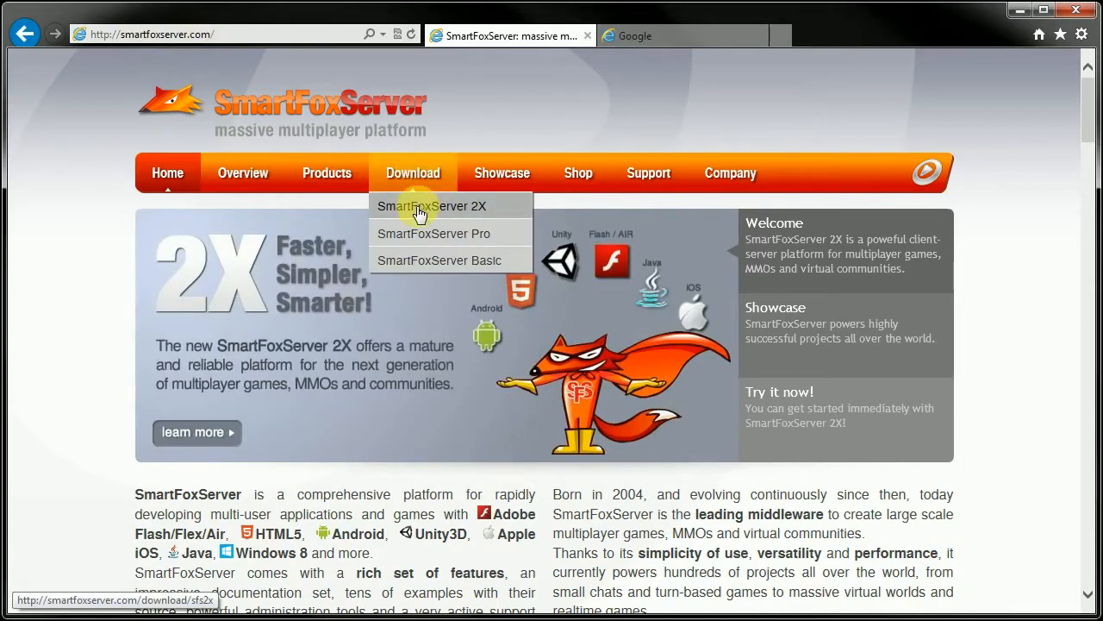
{"action": "left_click", "coordinate": [427, 207]}
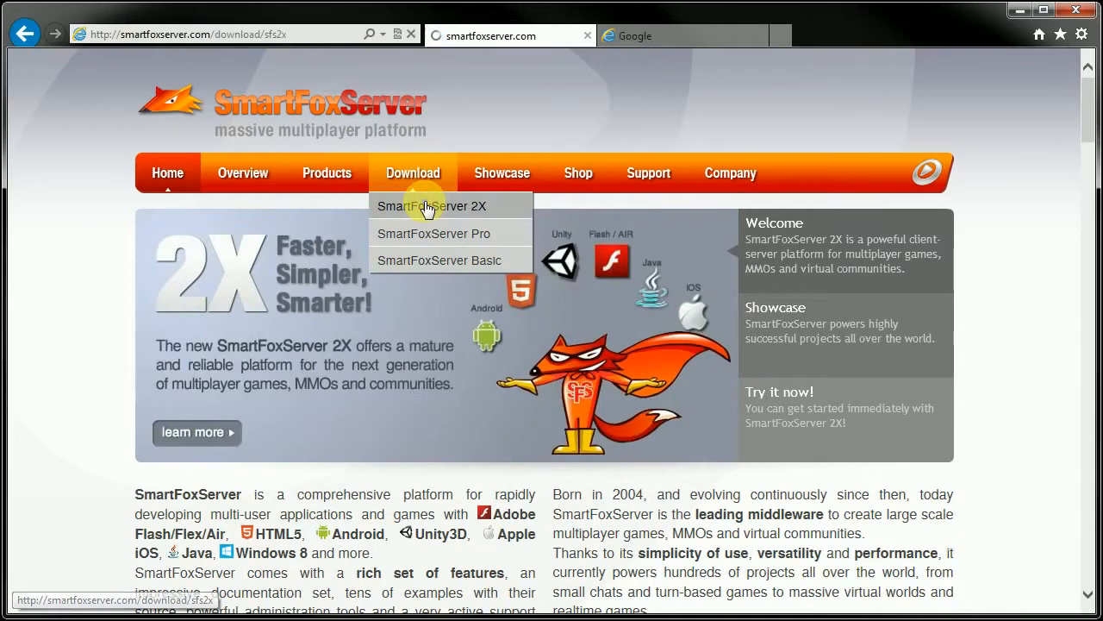
{"action": "scroll", "coordinate": [632, 356], "scroll_direction": "down", "scroll_amount": 3}
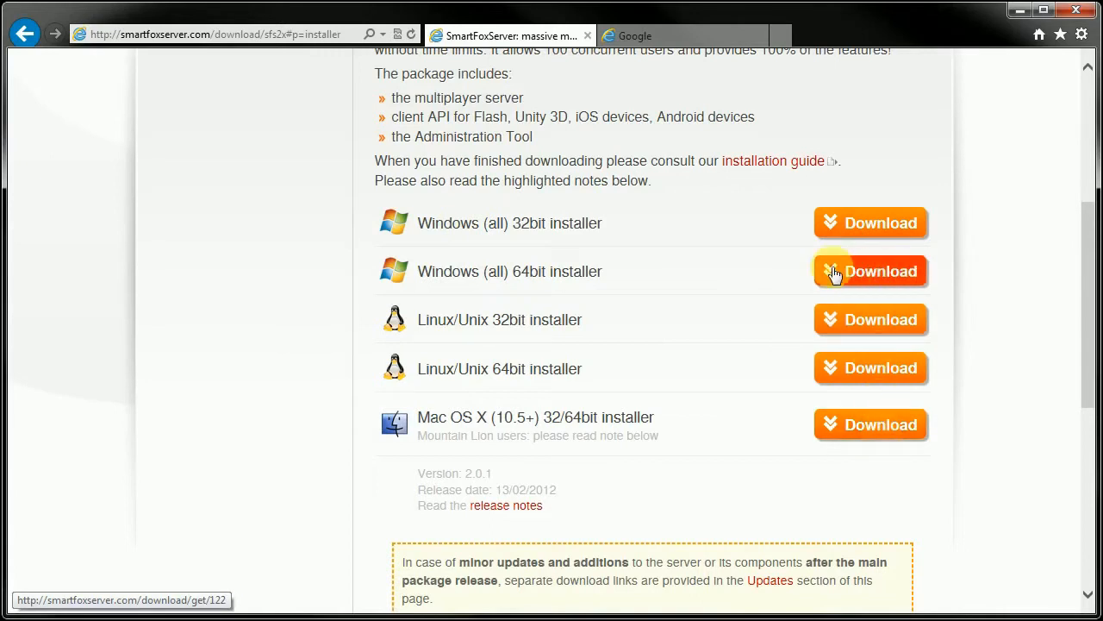
Step: Open the SmartFoxServer 2X updates and locate the 2.6.0 server patch and the Unity/.Net/Mono C# API
{"action": "scroll", "coordinate": [832, 271], "scroll_direction": "up", "scroll_amount": 5}
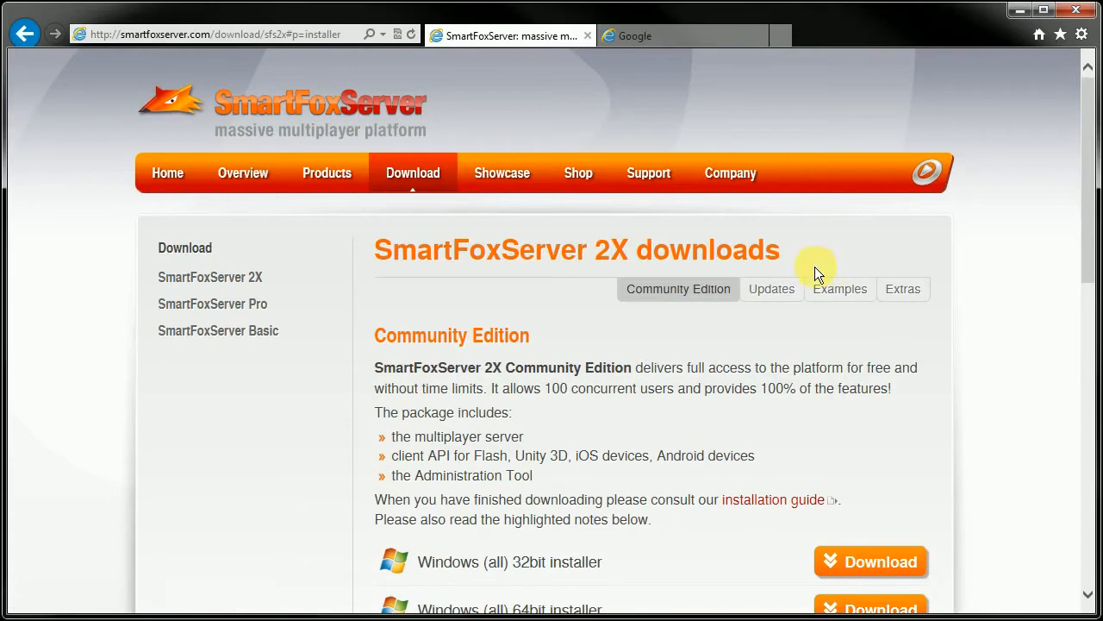
{"action": "left_click", "coordinate": [777, 293]}
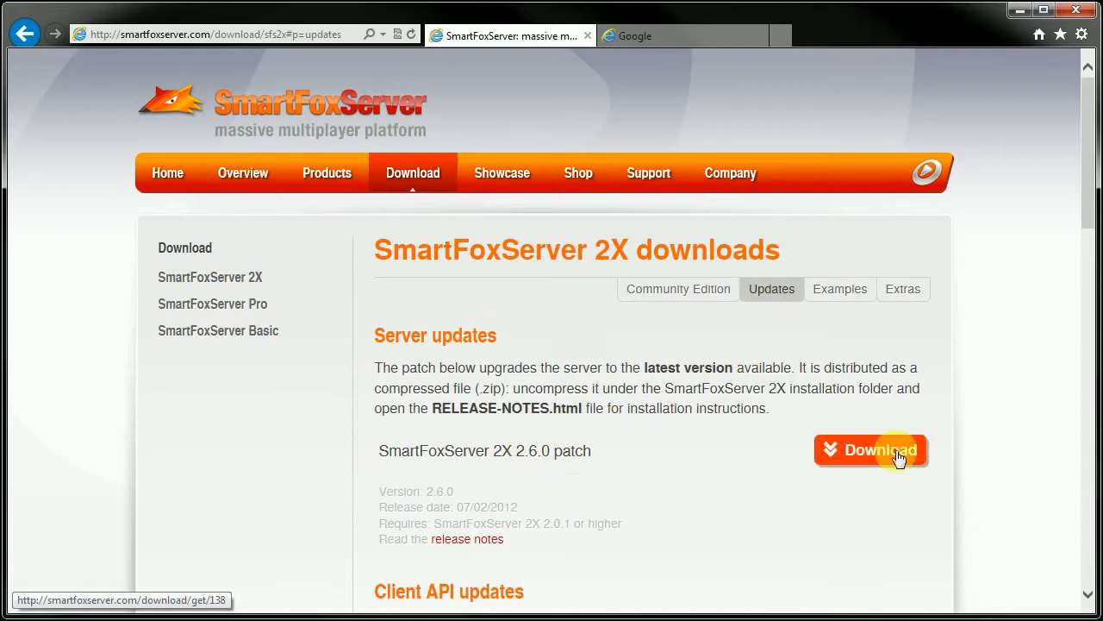
{"action": "scroll", "coordinate": [781, 433], "scroll_direction": "down", "scroll_amount": 7}
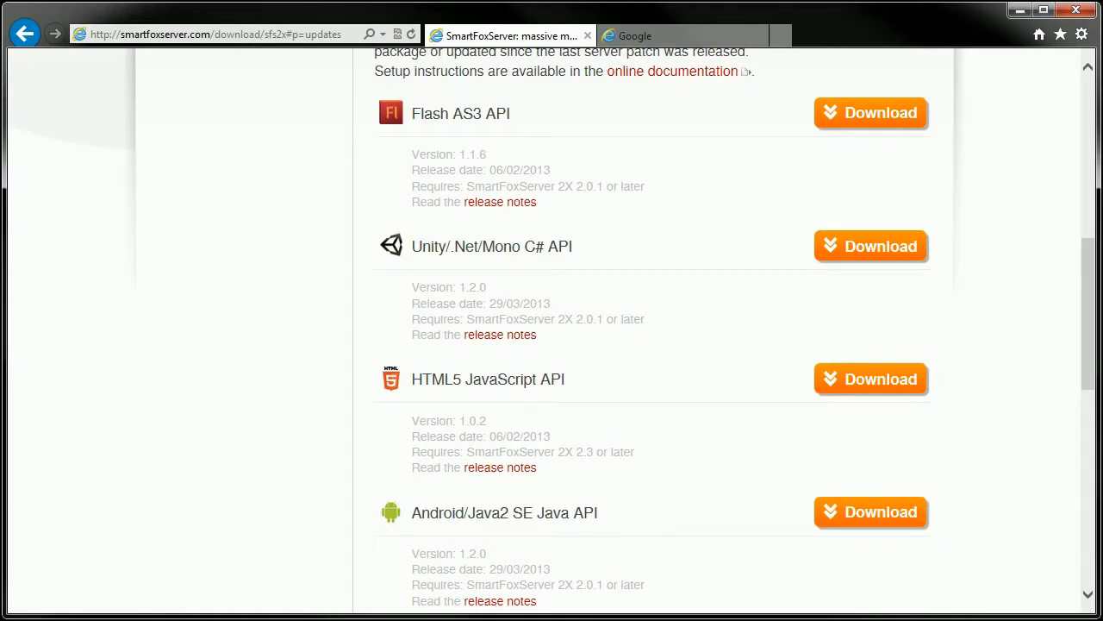
Step: Search Google for "java se" and open Oracle's Java SE Downloads page
{"action": "left_click", "coordinate": [634, 38]}
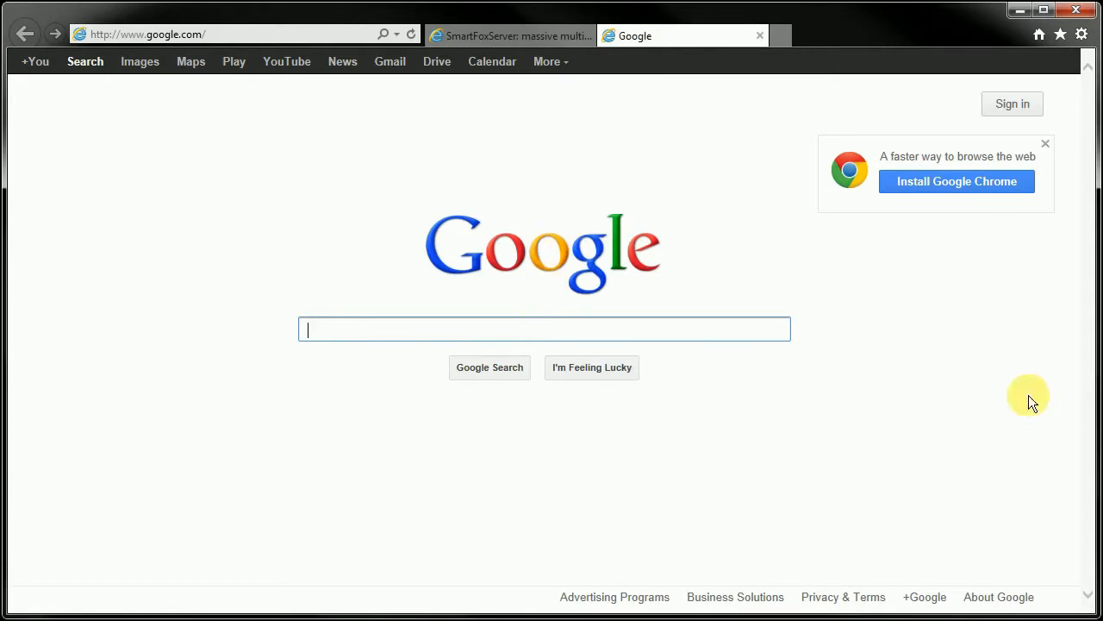
{"action": "type", "text": "java se"}
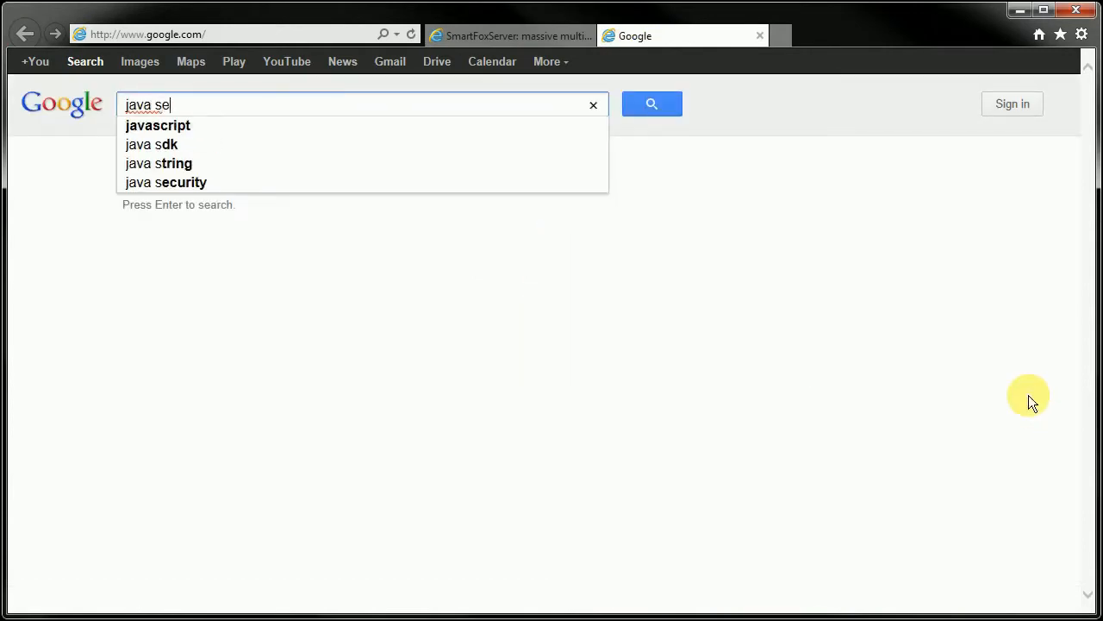
{"action": "key", "text": "Return"}
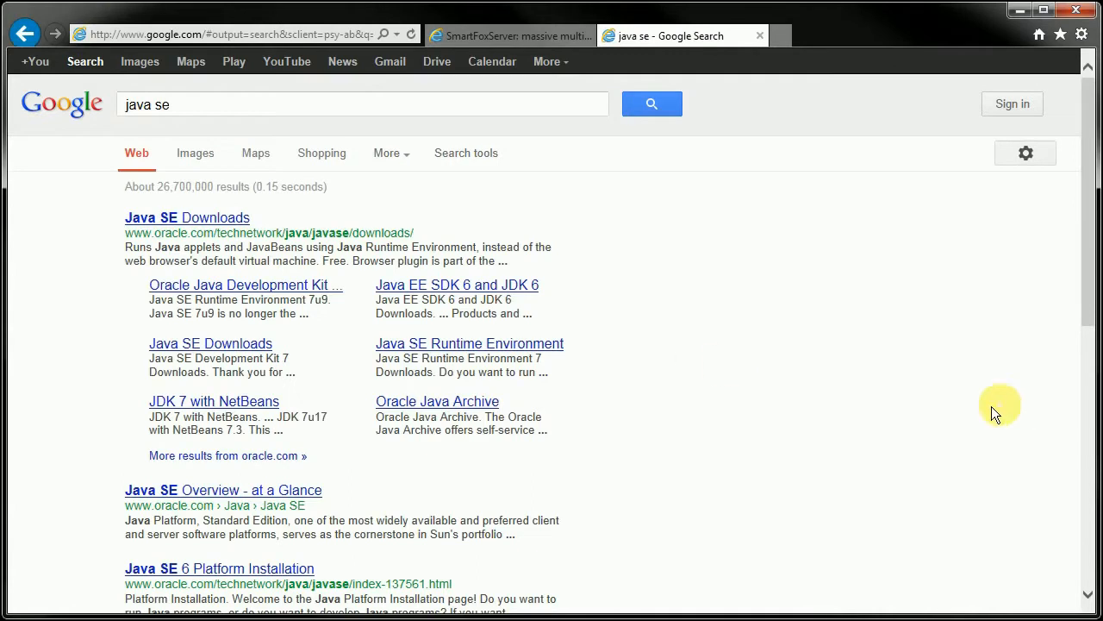
{"action": "left_click", "coordinate": [207, 223]}
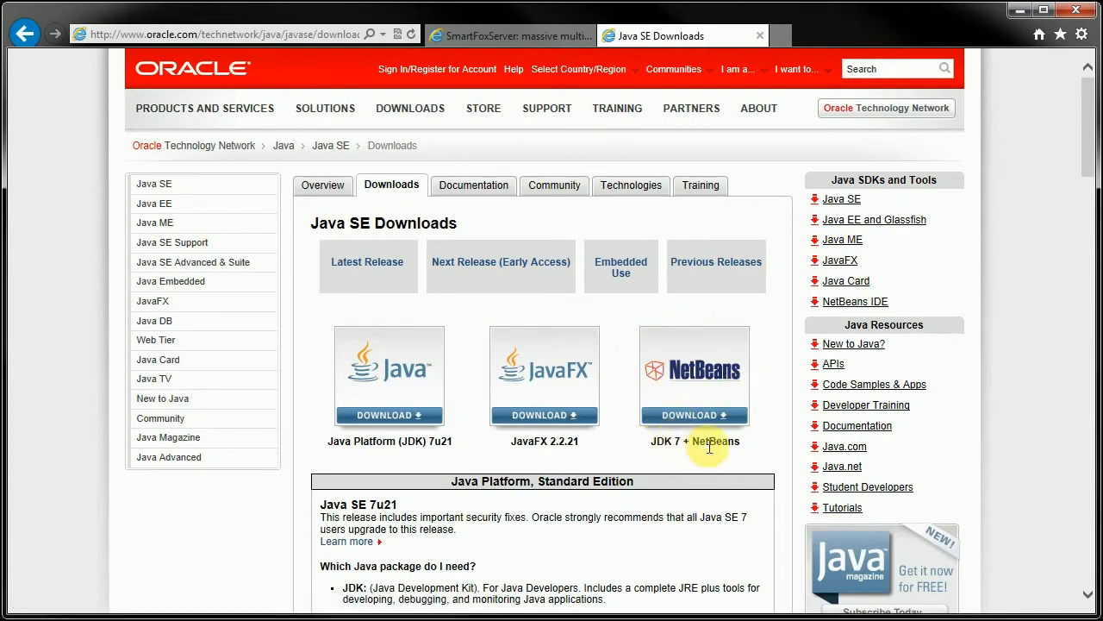
Step: Open the JDK 7 + NetBeans download page and accept its license agreement
{"action": "left_click", "coordinate": [698, 419]}
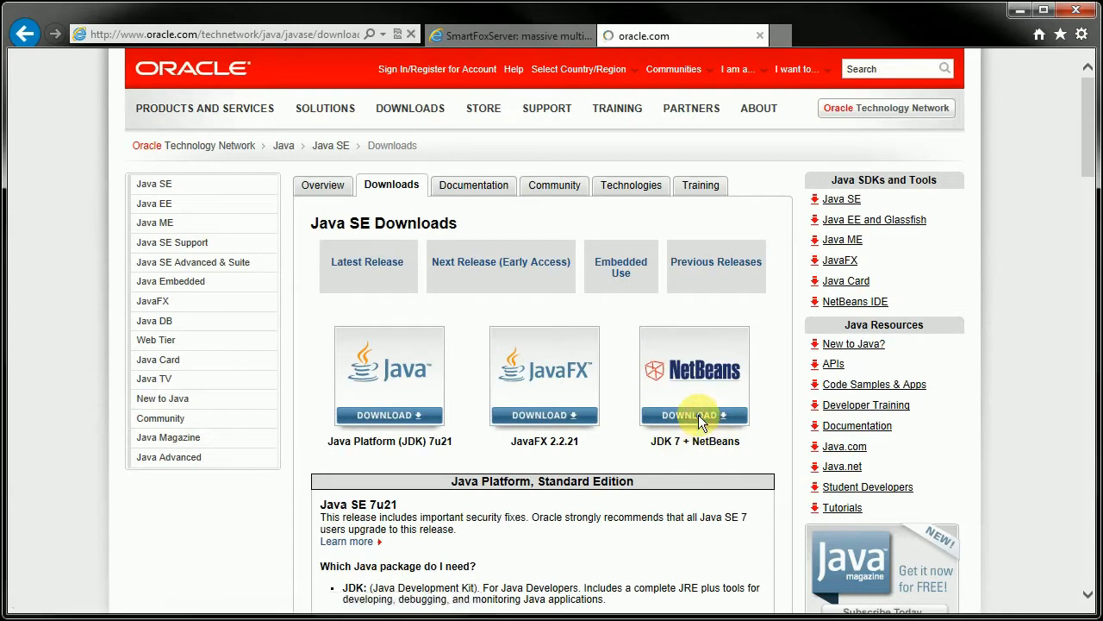
{"action": "scroll", "coordinate": [597, 374], "scroll_direction": "down", "scroll_amount": 2}
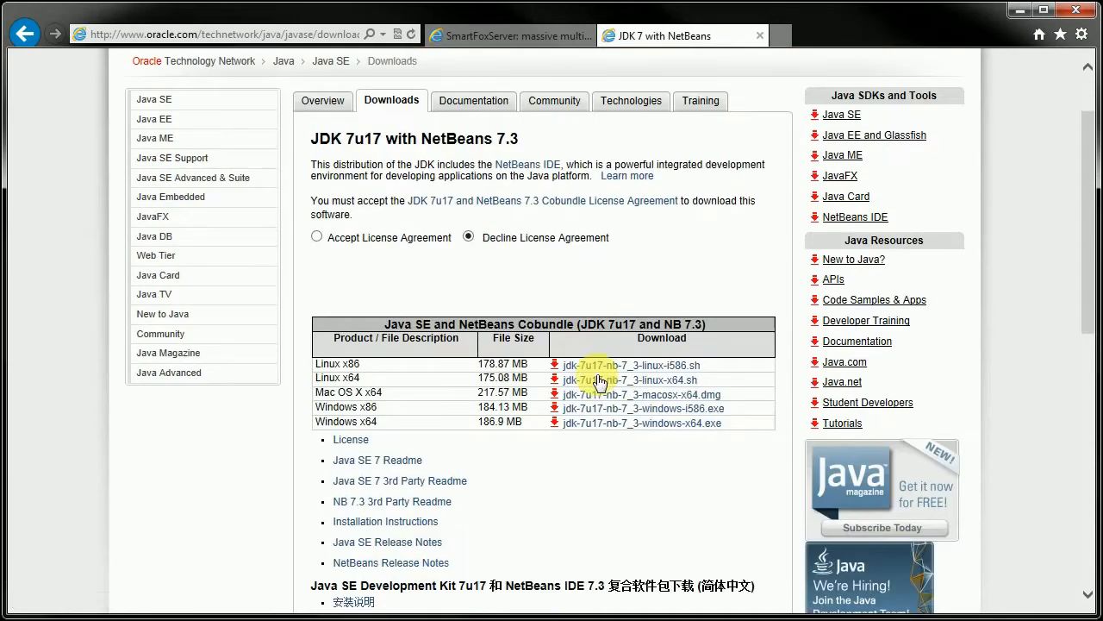
{"action": "left_click", "coordinate": [316, 237]}
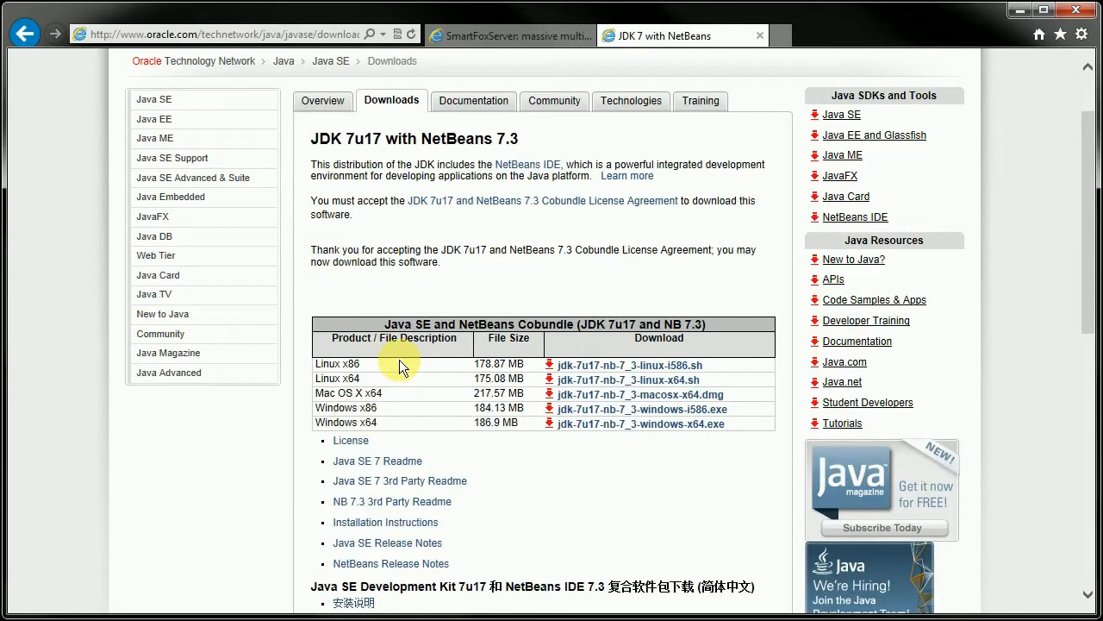
Step: Return to the SmartFoxServer site and open the SFS 2X documentation
{"action": "left_click", "coordinate": [513, 34]}
{"action": "scroll", "coordinate": [640, 338], "scroll_direction": "up", "scroll_amount": 7}
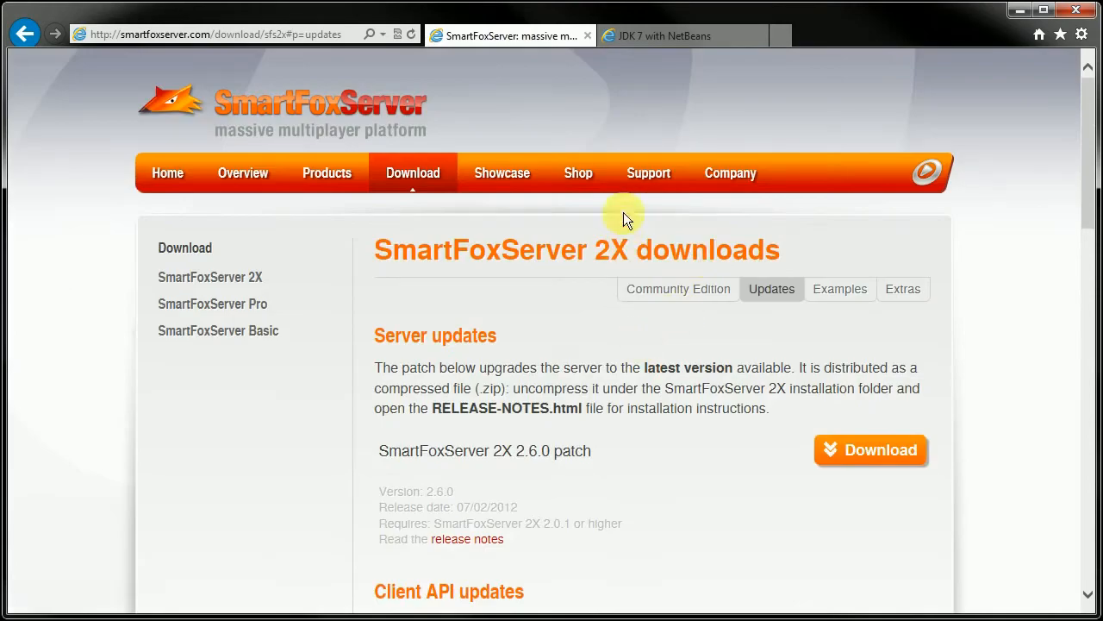
{"action": "mouse_move", "coordinate": [656, 176]}
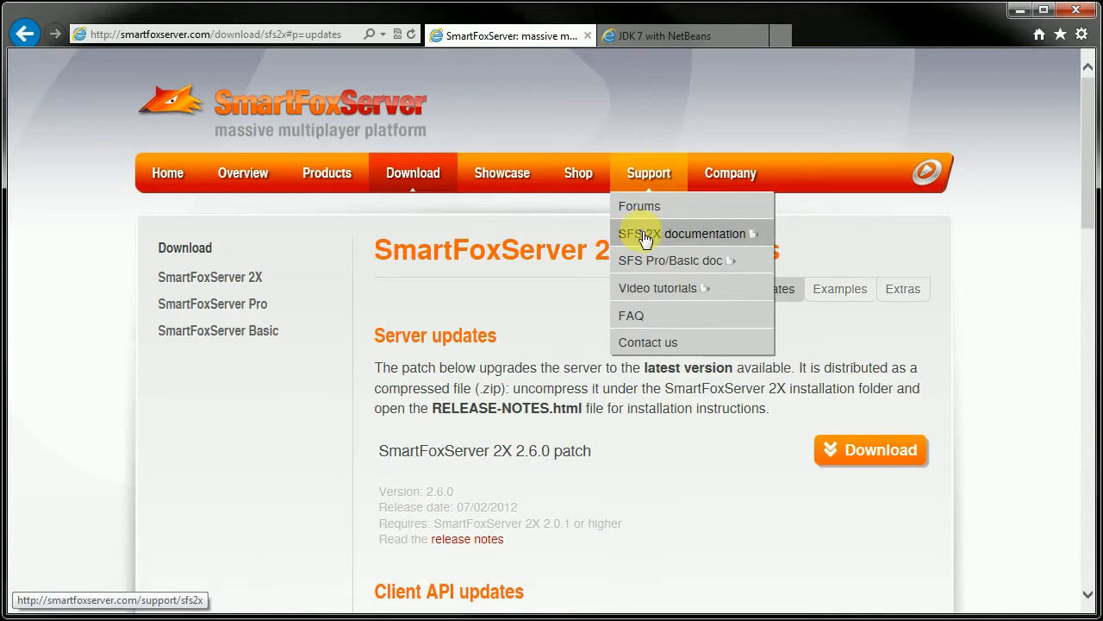
{"action": "left_click", "coordinate": [704, 235]}
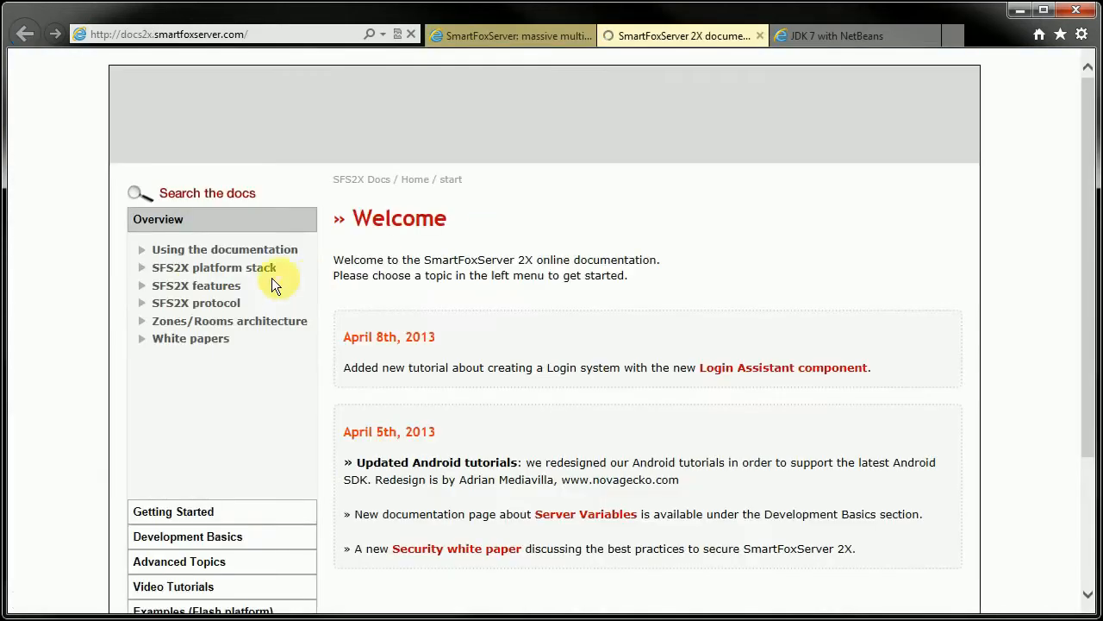
Step: Open the Getting Started HOWTOs and go to the section on setting up a connection to an external database
{"action": "left_click", "coordinate": [184, 511]}
{"action": "scroll", "coordinate": [198, 512], "scroll_direction": "down", "scroll_amount": 2}
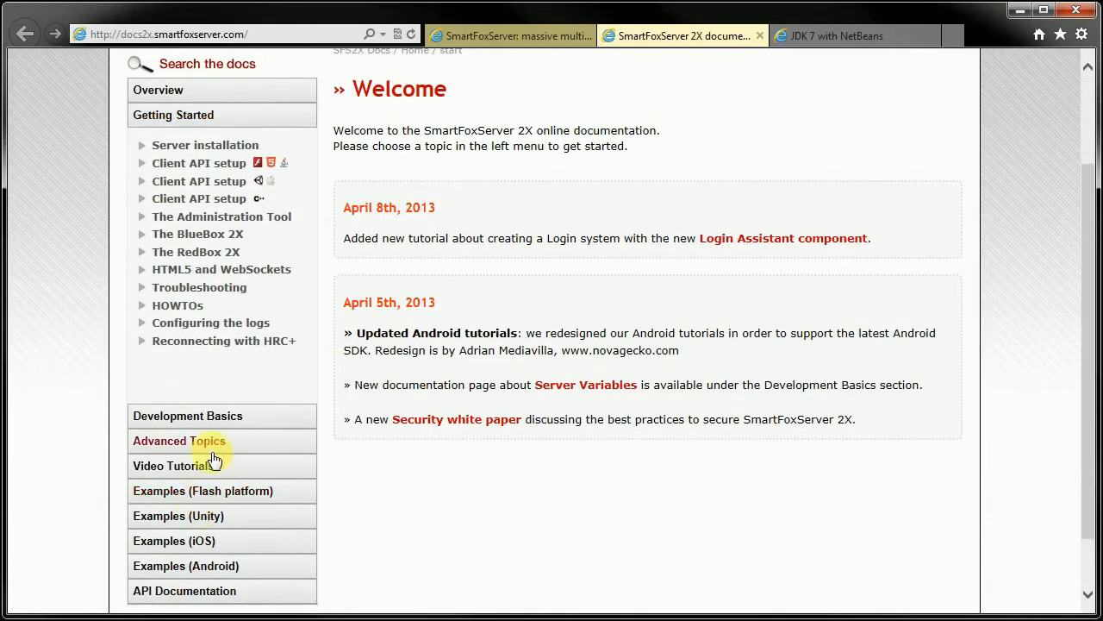
{"action": "left_click", "coordinate": [181, 307]}
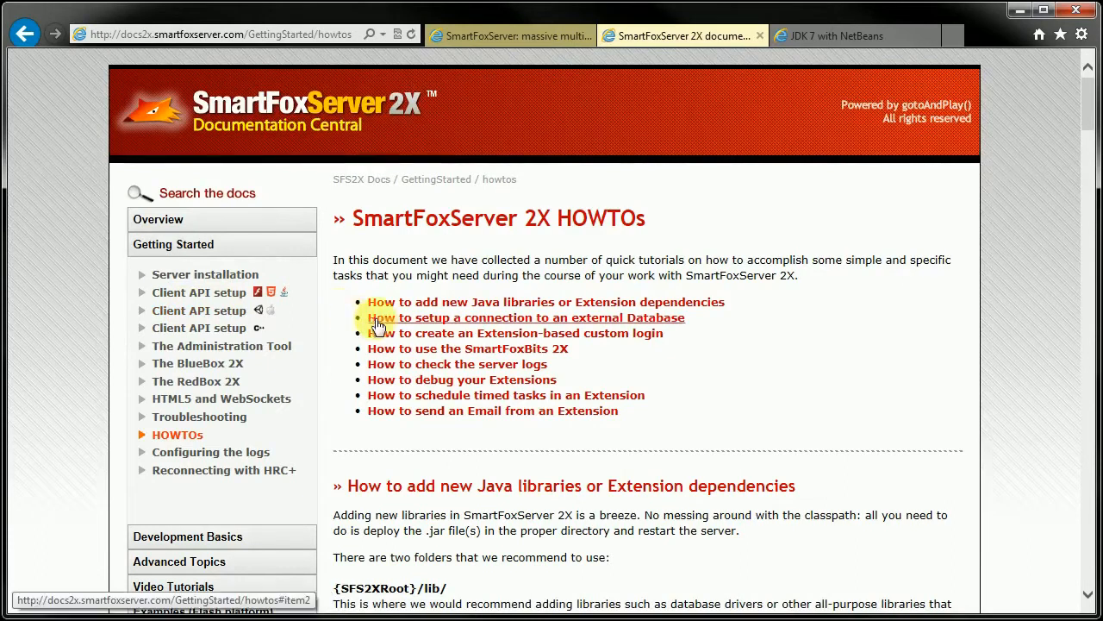
{"action": "left_click", "coordinate": [648, 319]}
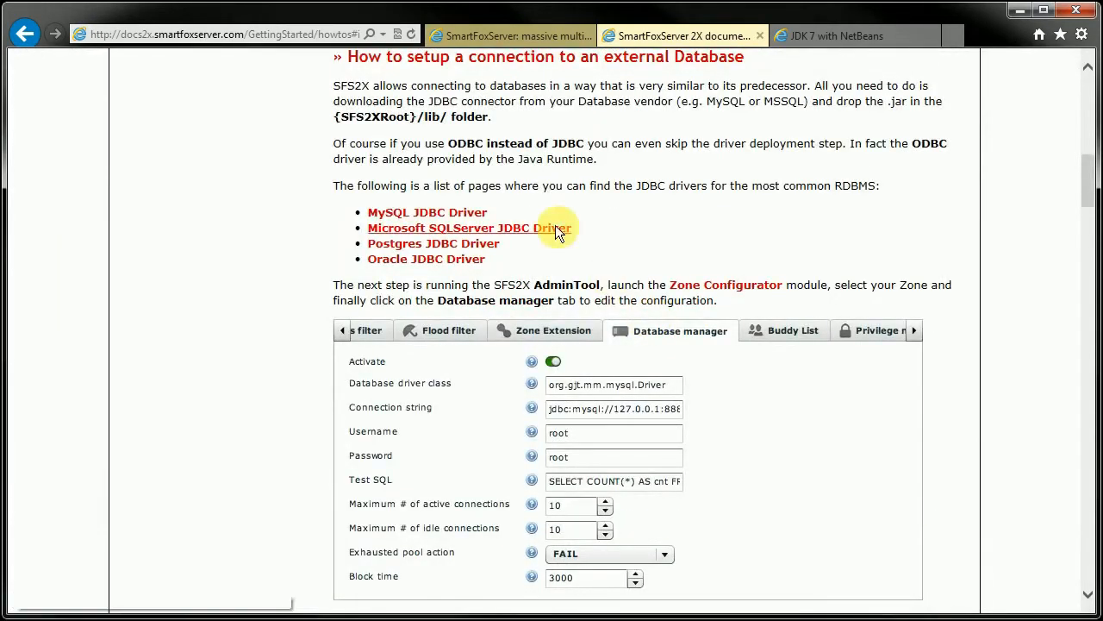
Step: Follow the MySQL JDBC Driver link and open the download page for Connector/J
{"action": "left_click", "coordinate": [422, 217]}
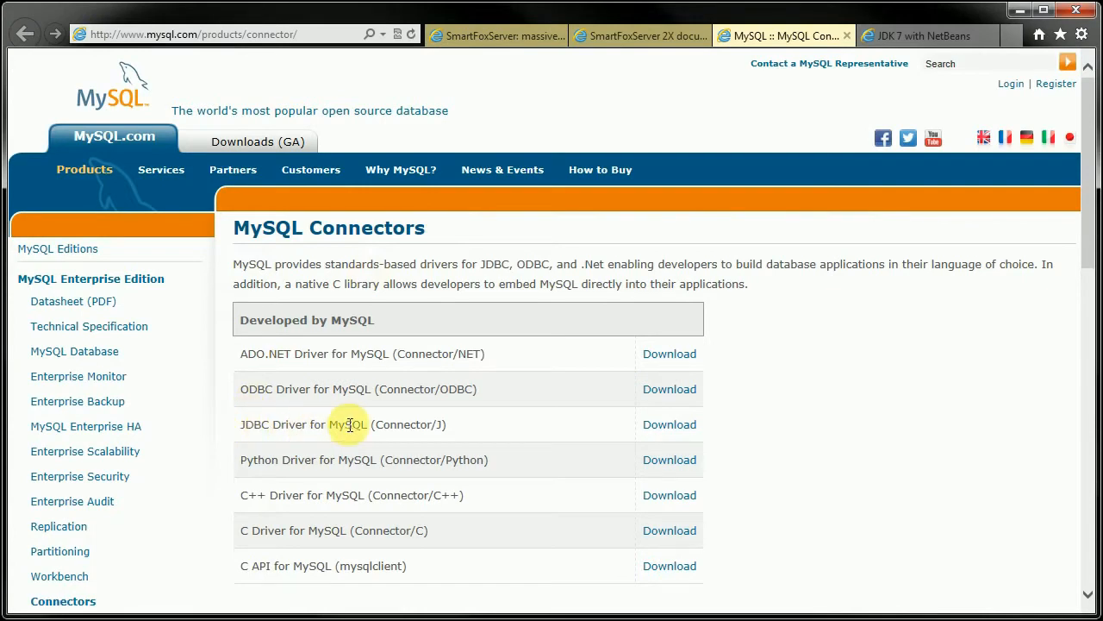
{"action": "left_click", "coordinate": [669, 424]}
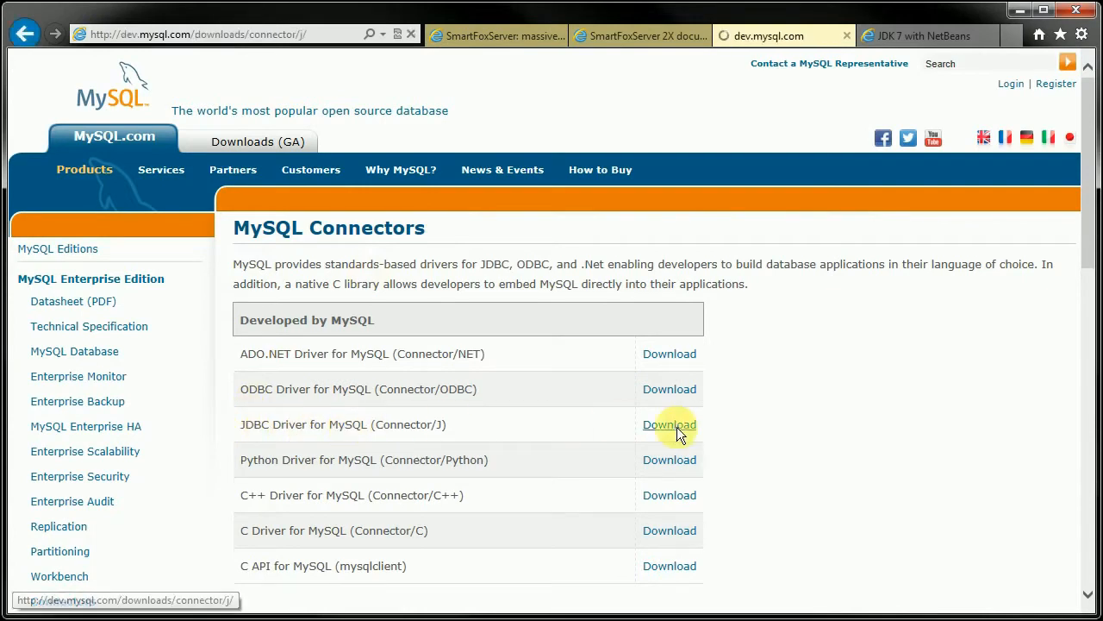
{"action": "scroll", "coordinate": [632, 384], "scroll_direction": "down", "scroll_amount": 2}
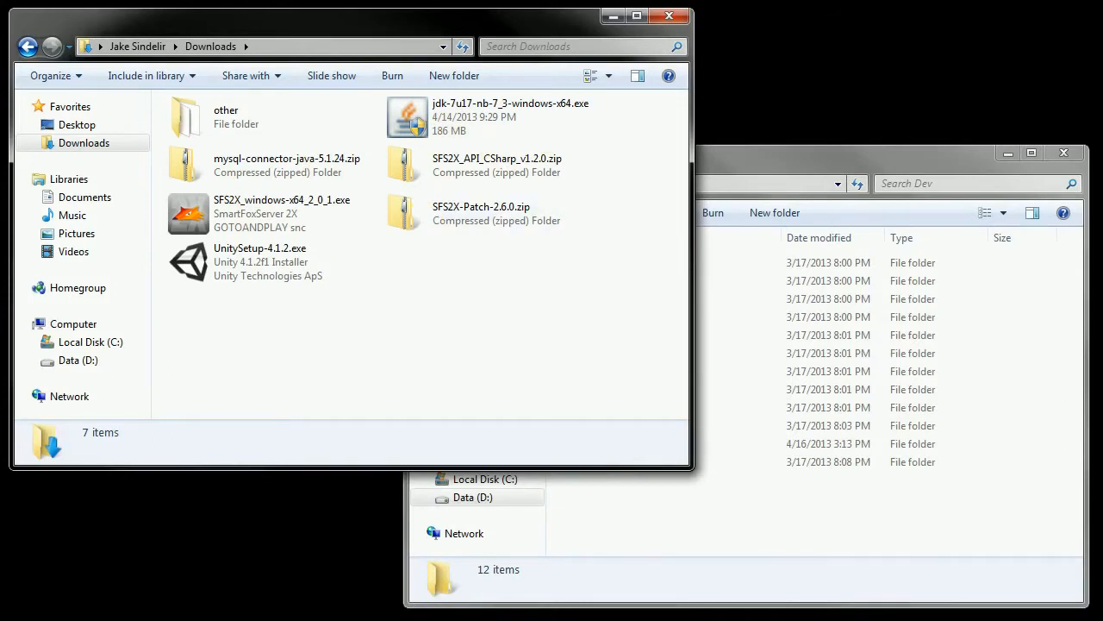
Step: Run SFS2X_windows-x64_2_0_1.exe from the Downloads folder, accept the license agreement and proceed to the destination directory selection
{"action": "double_click", "coordinate": [238, 217]}
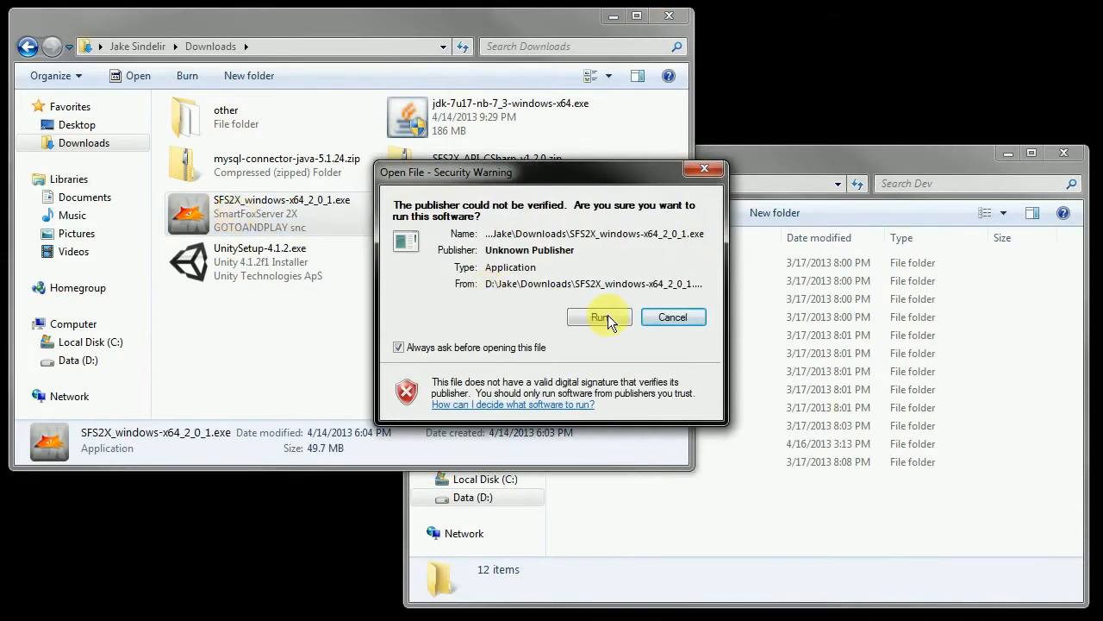
{"action": "left_click", "coordinate": [607, 317]}
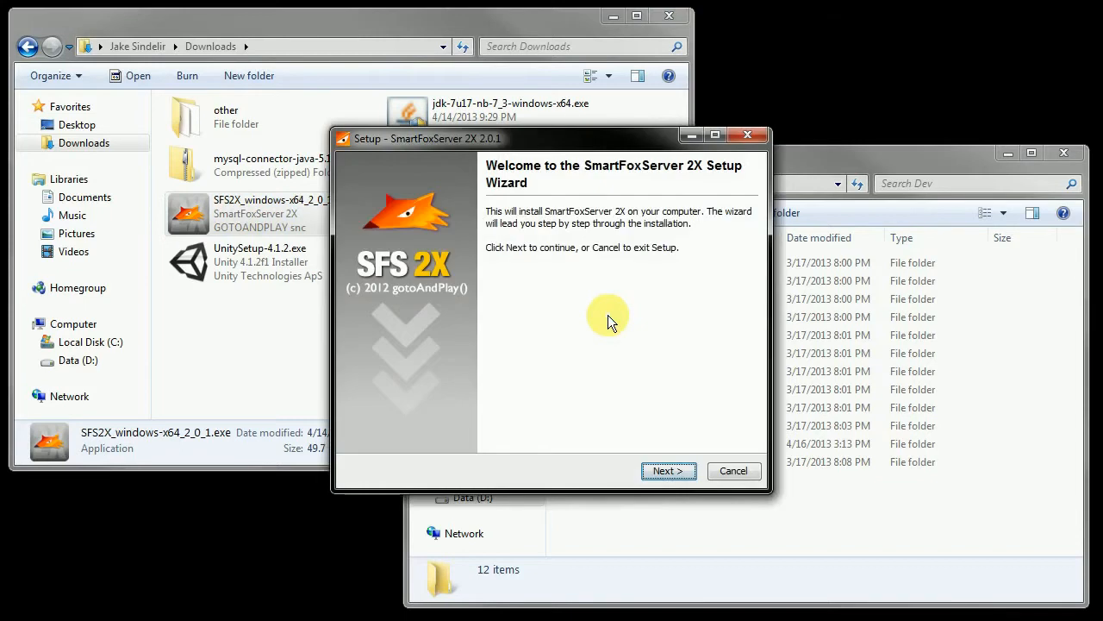
{"action": "left_click", "coordinate": [662, 471]}
{"action": "left_click", "coordinate": [422, 410]}
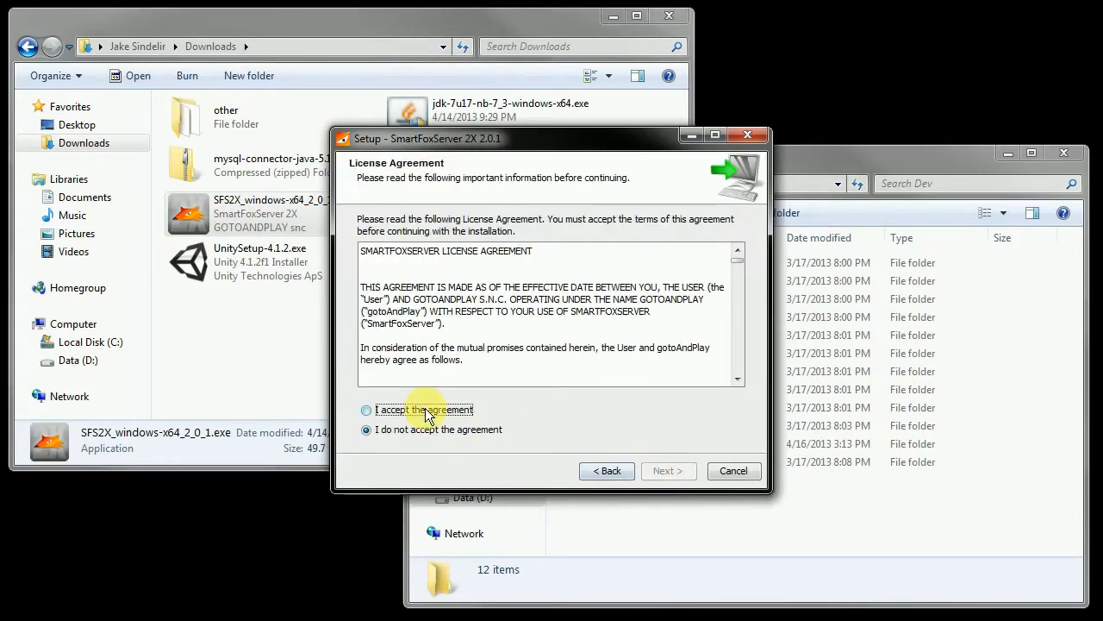
{"action": "left_click", "coordinate": [668, 473]}
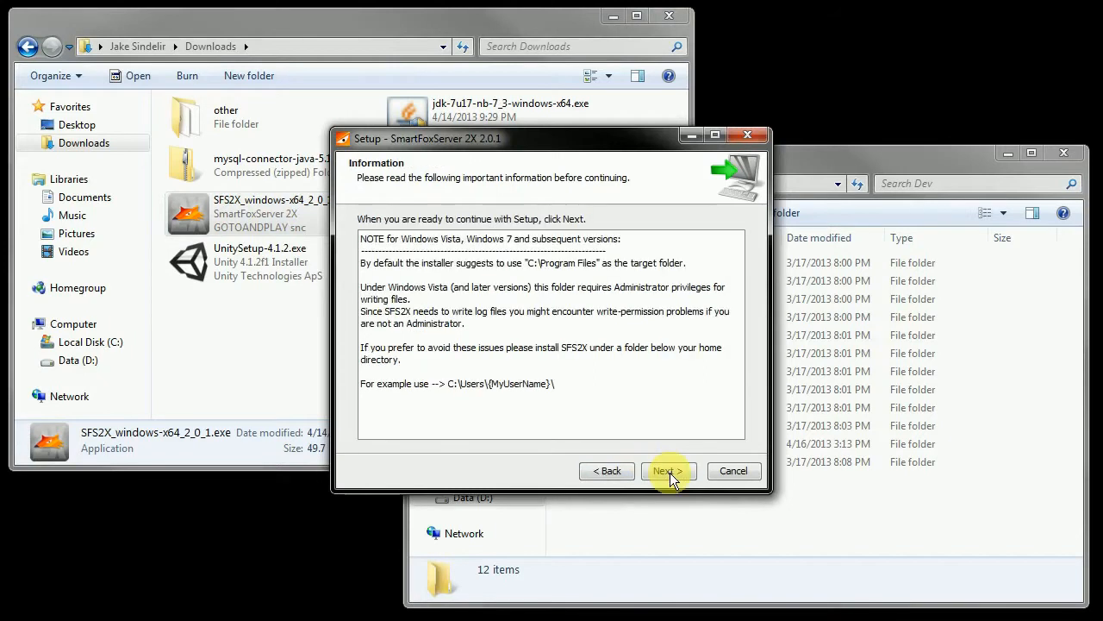
{"action": "left_click", "coordinate": [669, 471]}
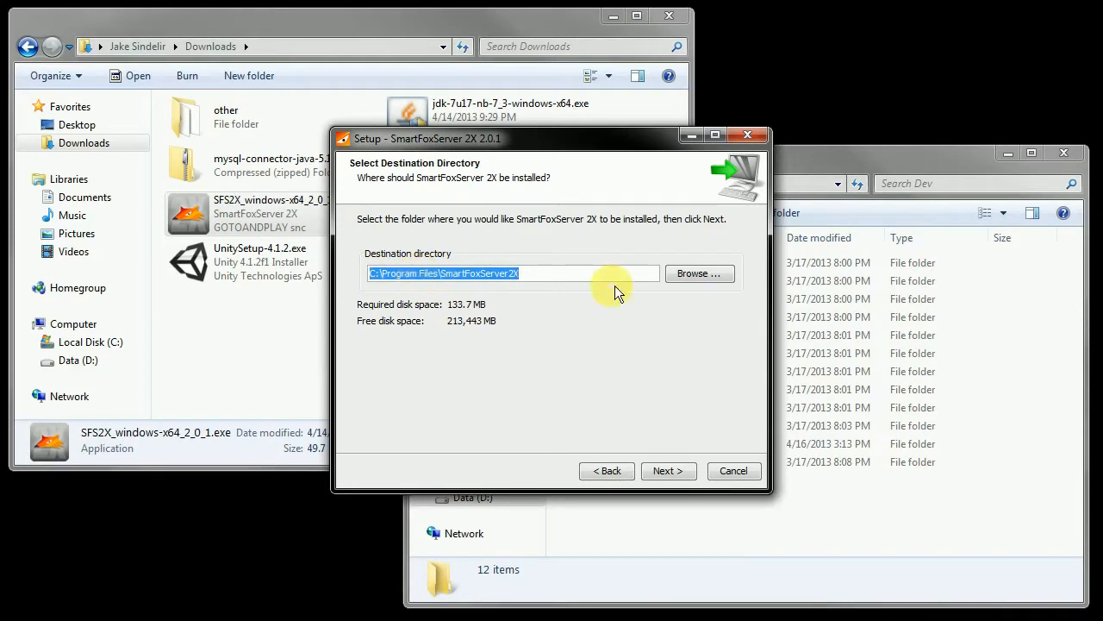
Step: Set the installation directory to D:\Dev\SmartFox2X and accept the default Start Menu folder
{"action": "left_click", "coordinate": [699, 273]}
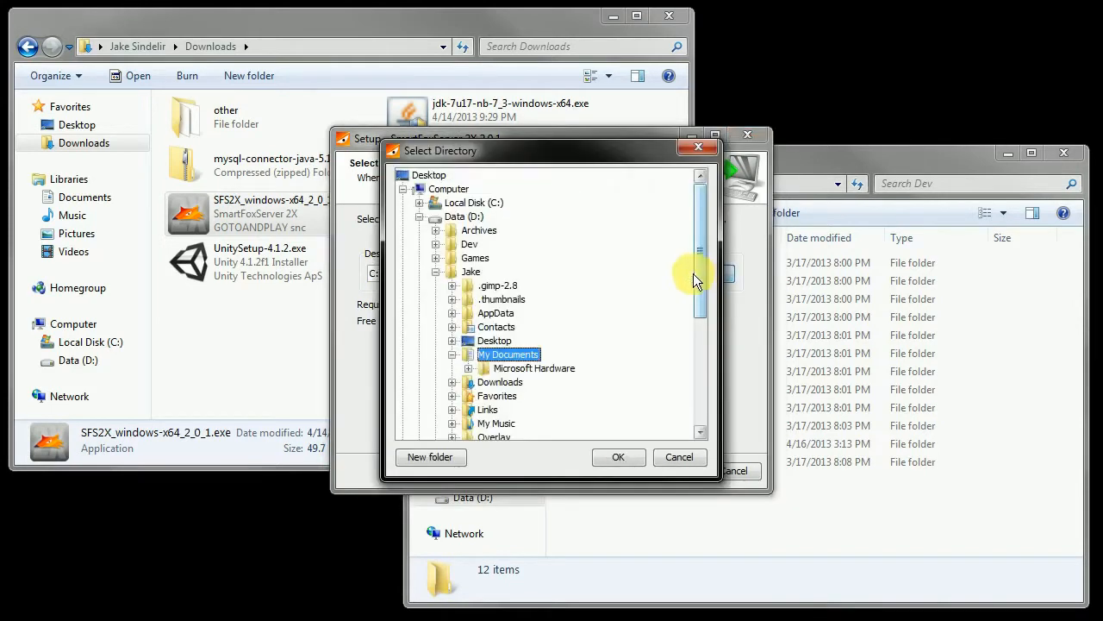
{"action": "left_click", "coordinate": [469, 246]}
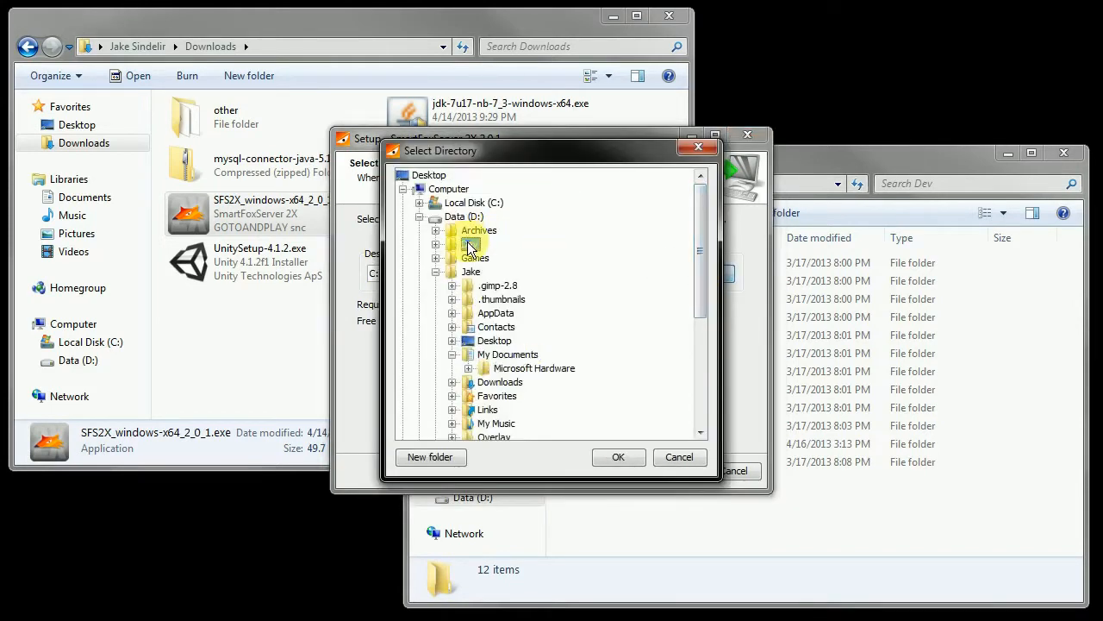
{"action": "left_click", "coordinate": [616, 454]}
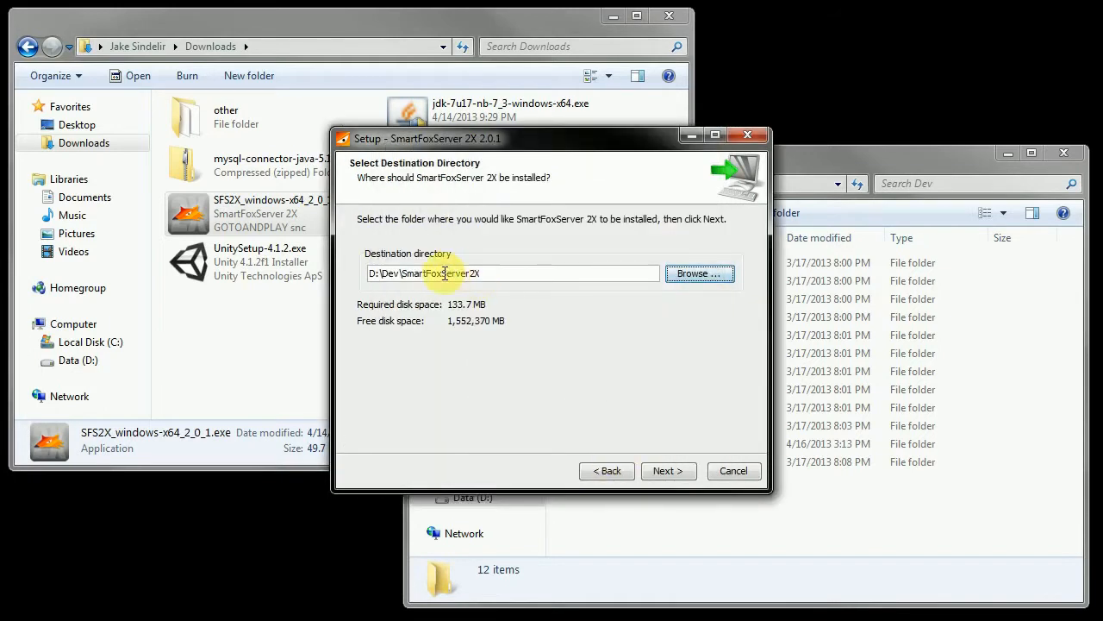
{"action": "left_click_drag", "start_coordinate": [442, 274], "coordinate": [466, 274]}
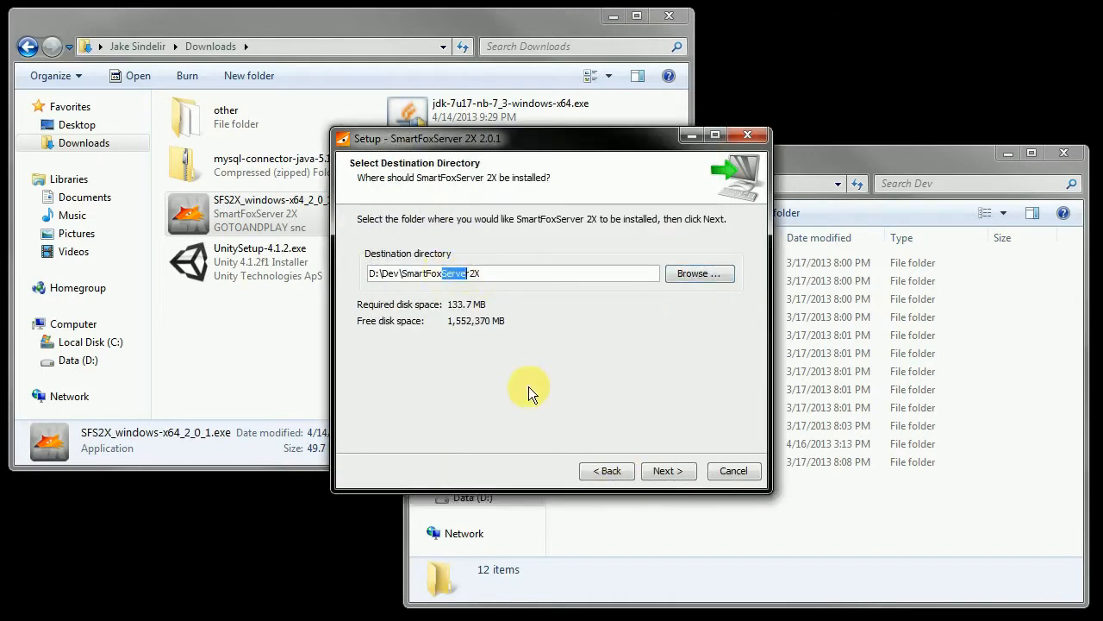
{"action": "key", "text": "Delete"}
{"action": "key", "text": "Delete"}
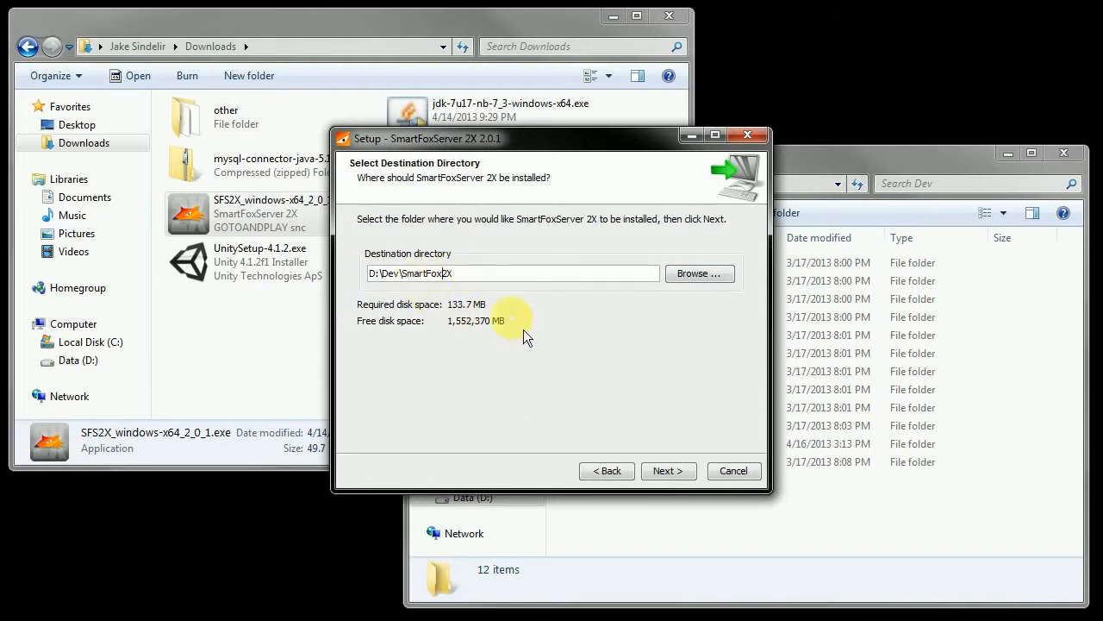
{"action": "left_click", "coordinate": [666, 471]}
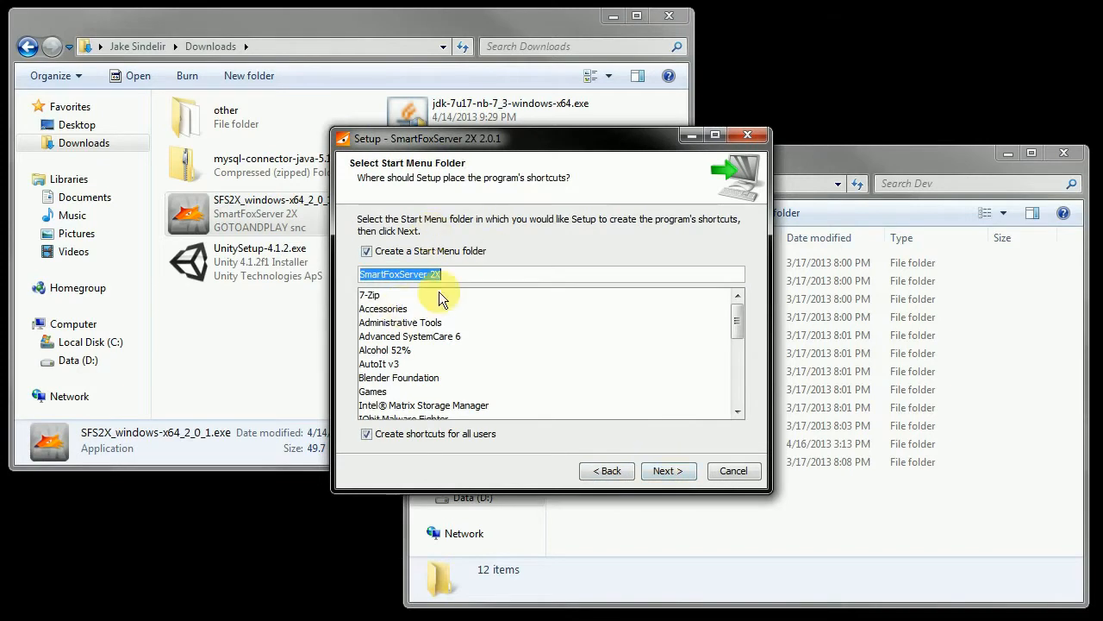
{"action": "left_click", "coordinate": [664, 469]}
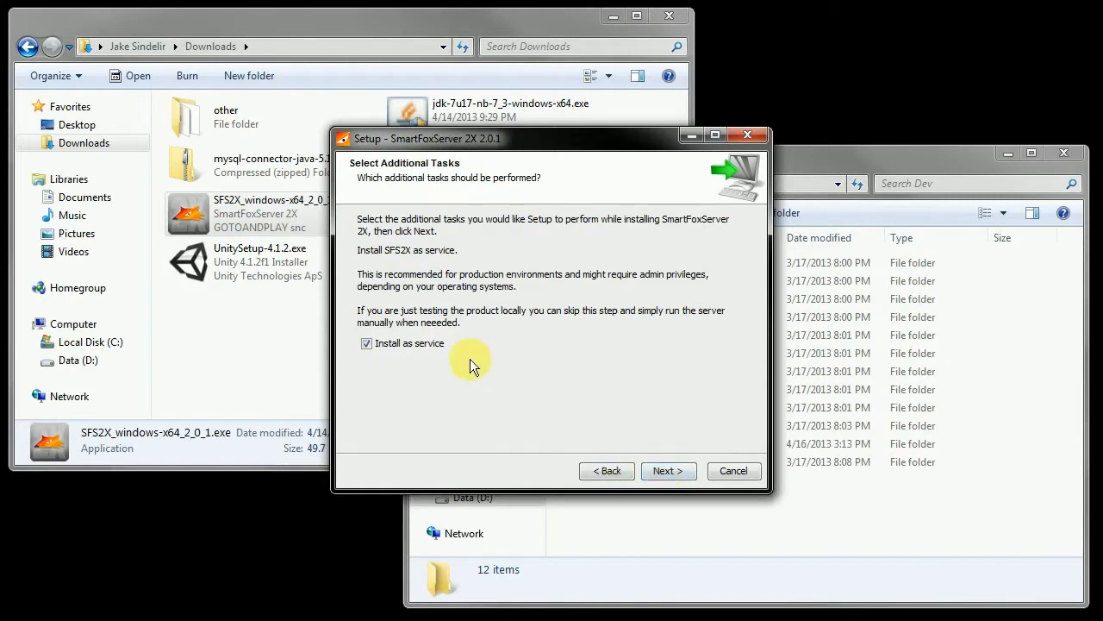
Step: Turn off installing SmartFoxServer 2X as a service, run the installation and finish the setup wizard
{"action": "left_click", "coordinate": [369, 344]}
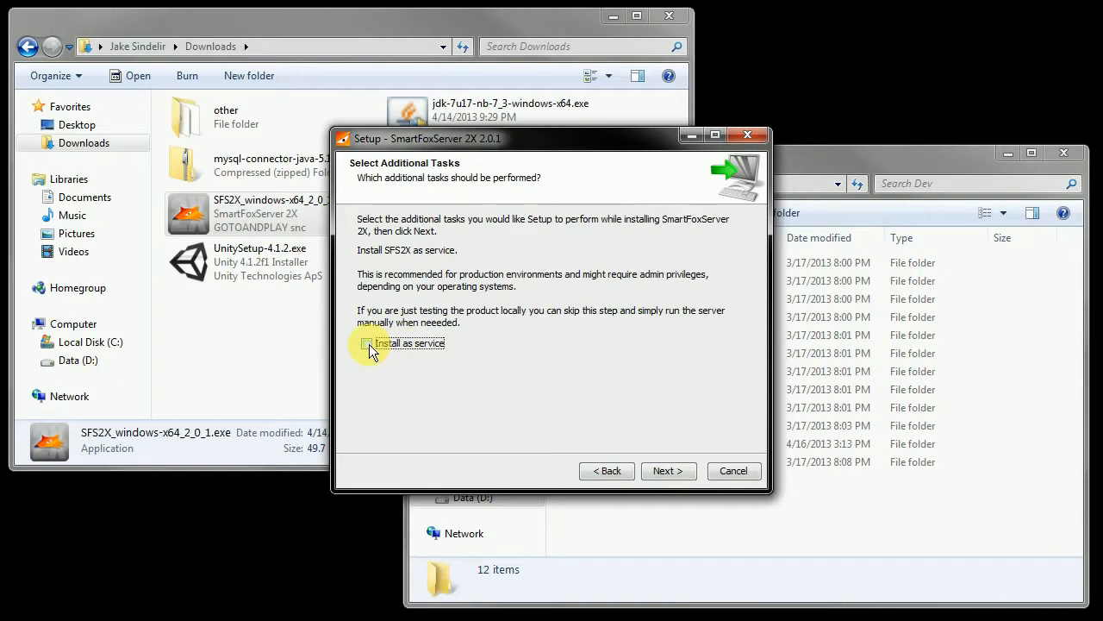
{"action": "left_click", "coordinate": [667, 471]}
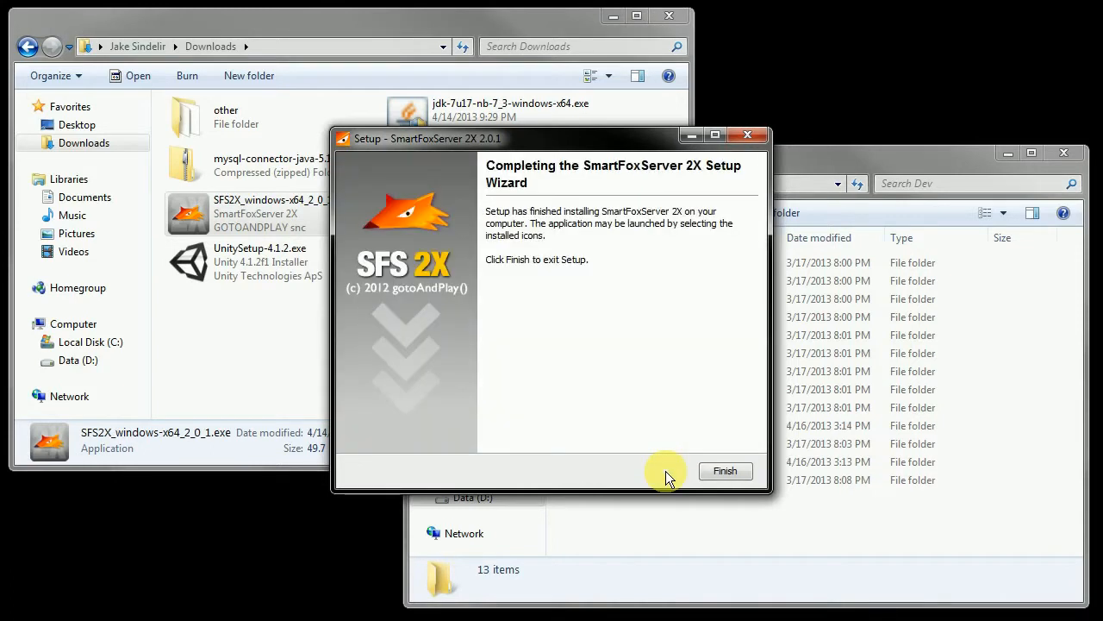
{"action": "left_click", "coordinate": [710, 469]}
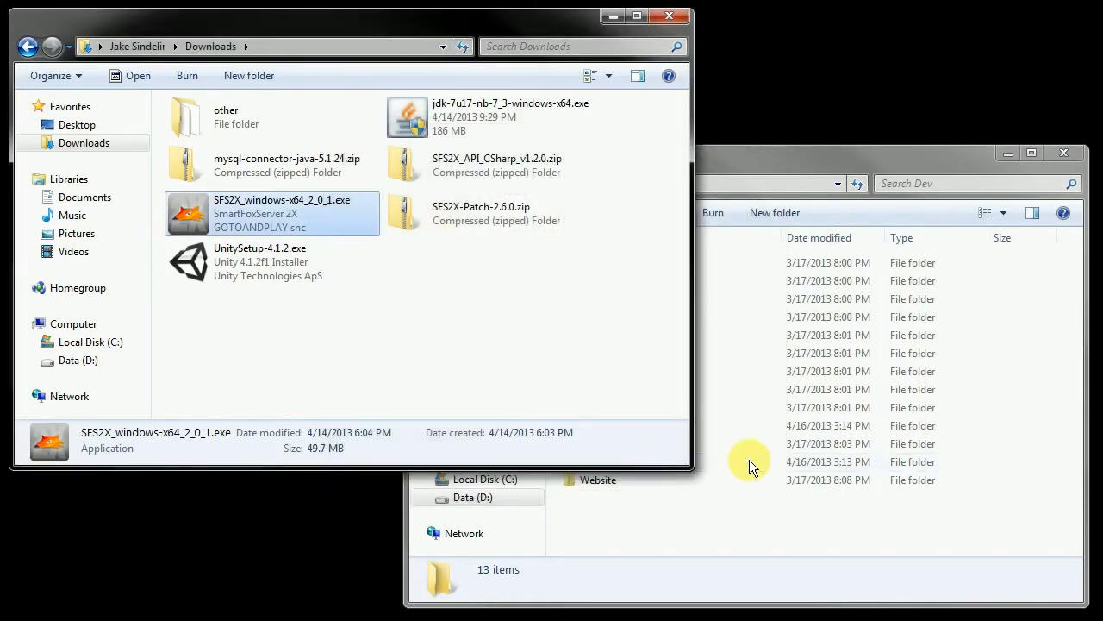
Step: Copy the SFS2X-Patch-2.6.0 folder from SFS2X-Patch-2.6.0.zip in Downloads into D:\Dev\SmartFox2X
{"action": "left_click", "coordinate": [784, 163]}
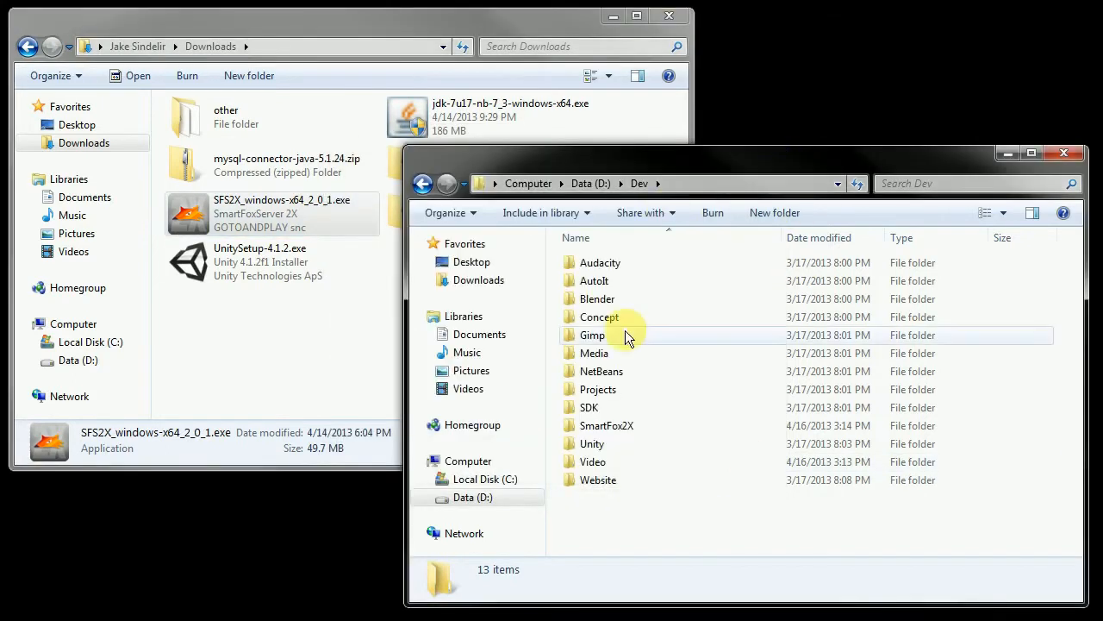
{"action": "double_click", "coordinate": [620, 427]}
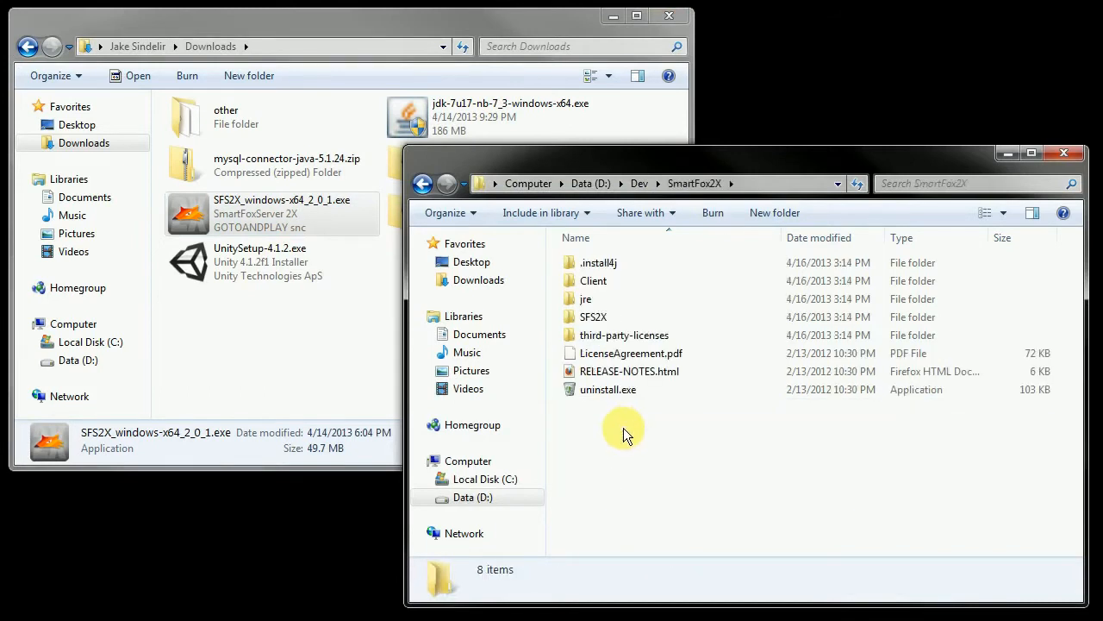
{"action": "left_click", "coordinate": [357, 359]}
{"action": "double_click", "coordinate": [454, 217]}
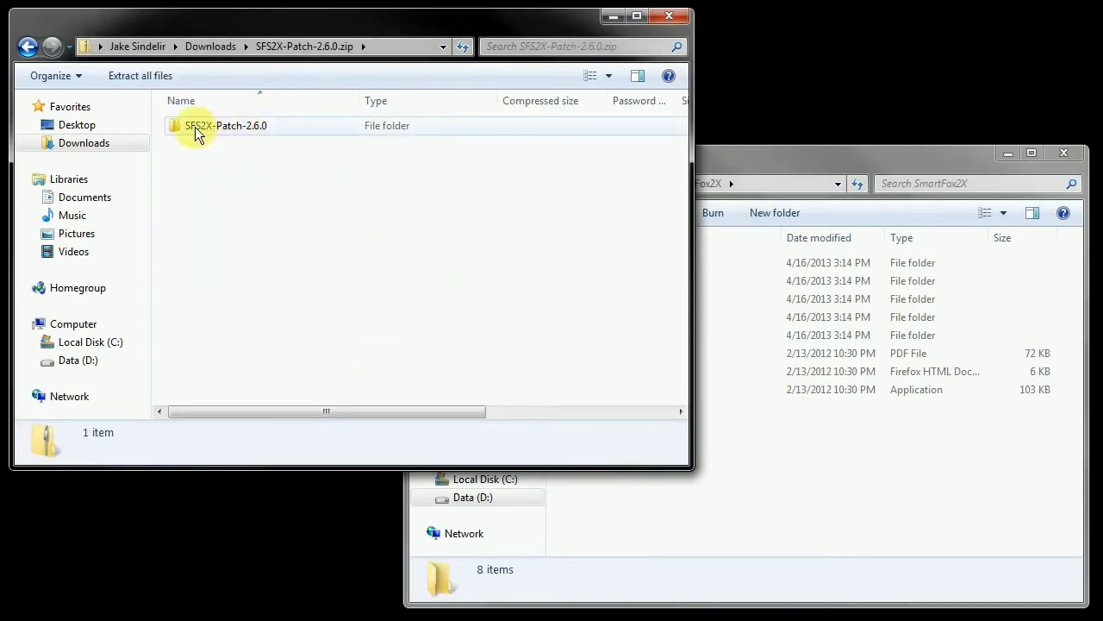
{"action": "left_click_drag", "start_coordinate": [197, 133], "coordinate": [759, 509]}
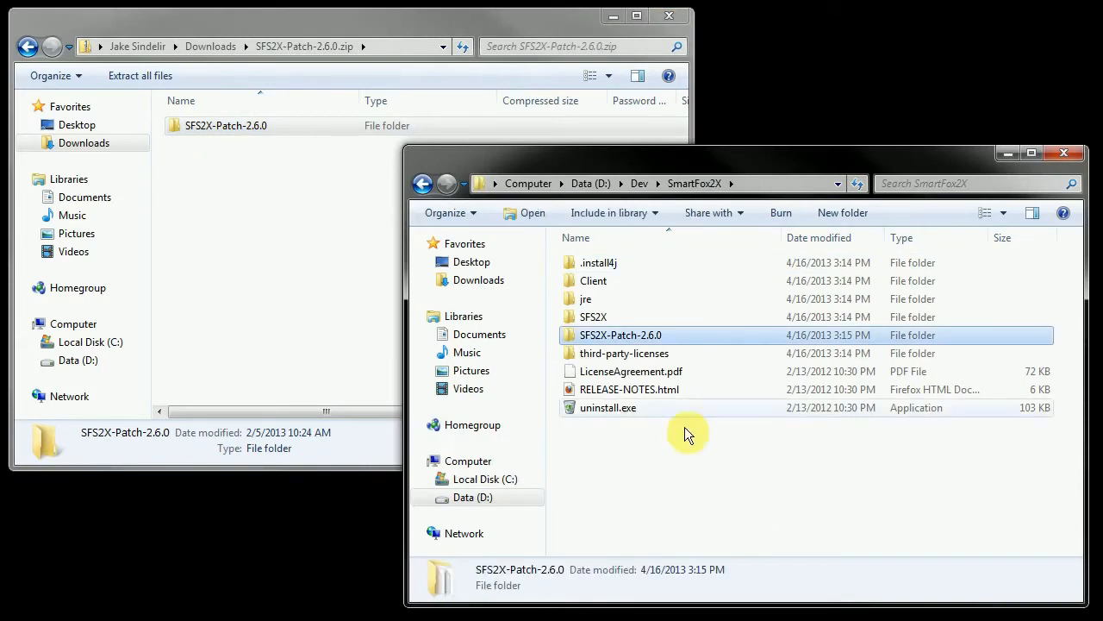
Step: Run install-win.bat from the copied SFS2X-Patch-2.6.0 folder and exit the patcher once it completes
{"action": "double_click", "coordinate": [632, 336]}
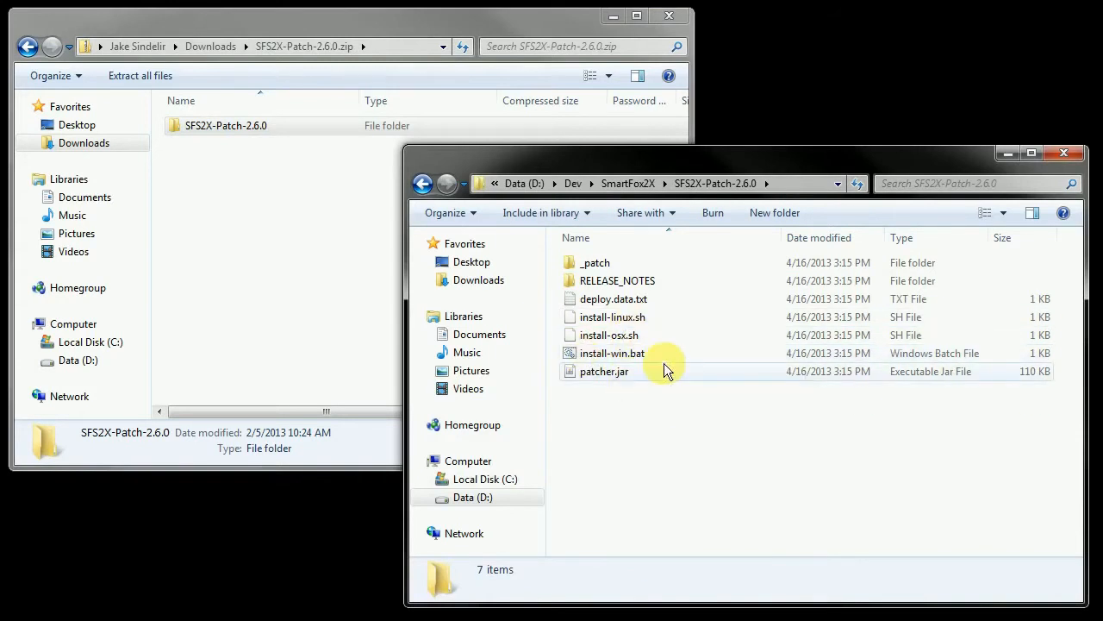
{"action": "double_click", "coordinate": [618, 354]}
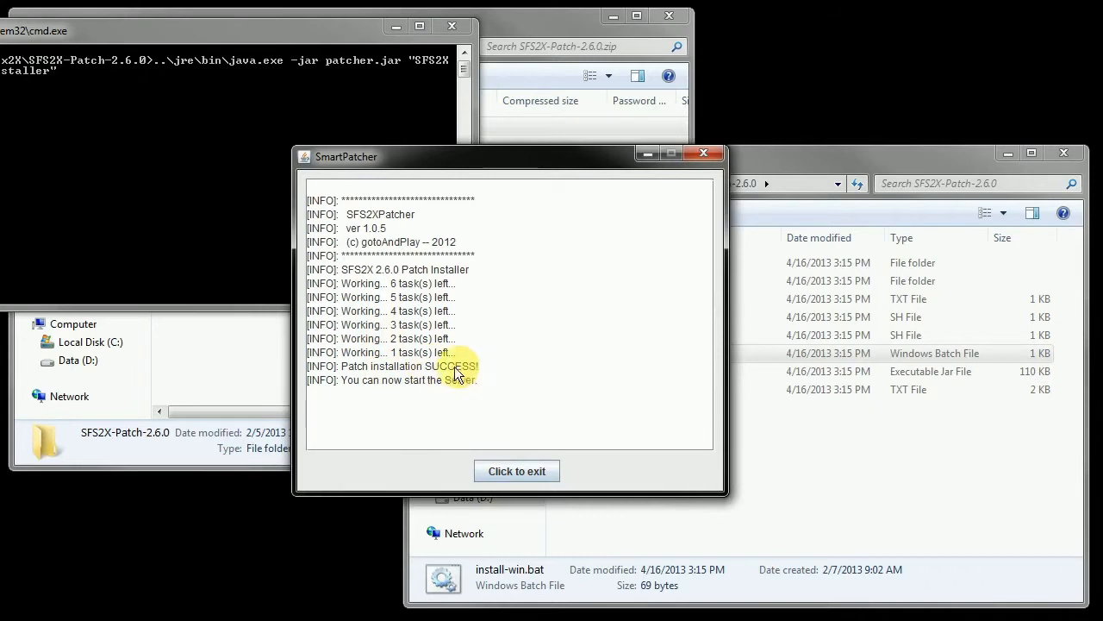
{"action": "left_click", "coordinate": [517, 471]}
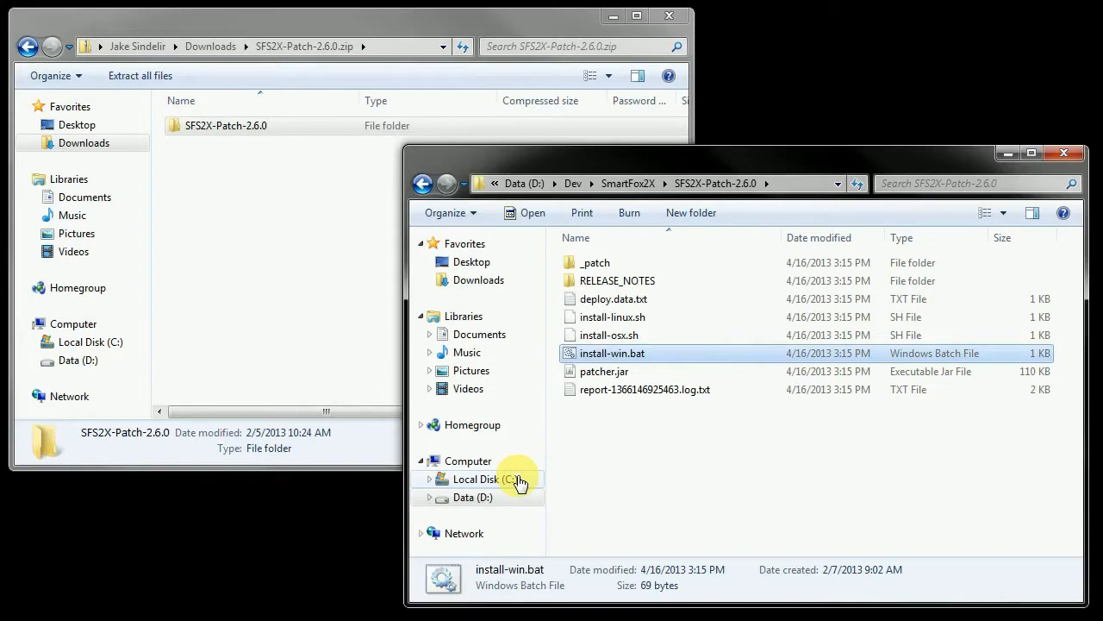
Step: Create a folder named 1.2.0 inside the Client\Unity folder of D:\Dev\SmartFox2X
{"action": "left_click", "coordinate": [644, 183]}
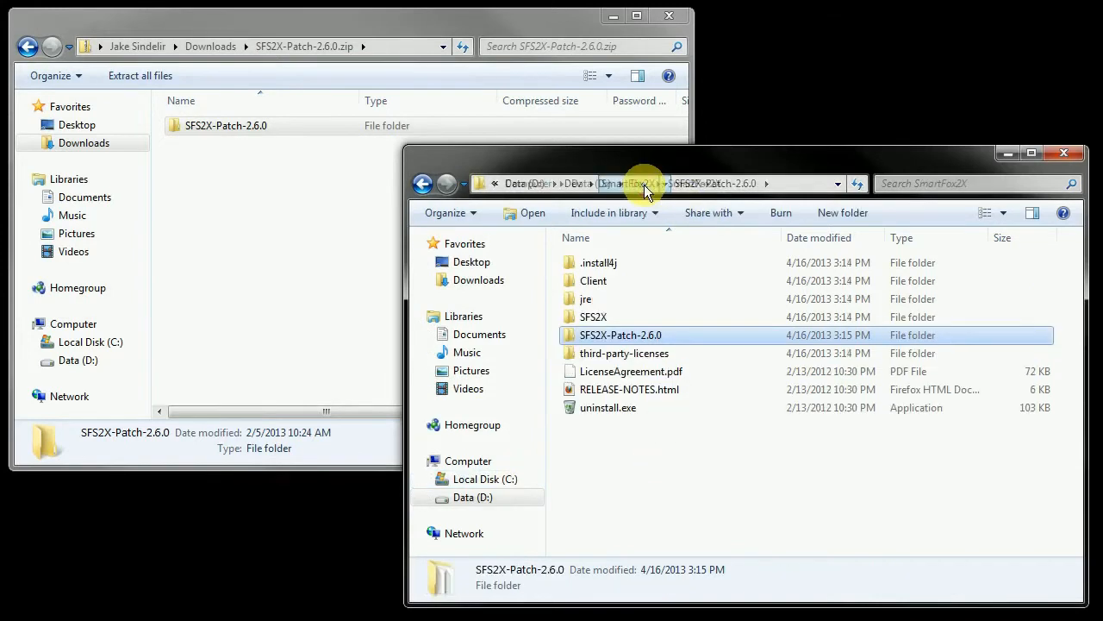
{"action": "left_click", "coordinate": [306, 231]}
{"action": "key", "text": "BackSpace"}
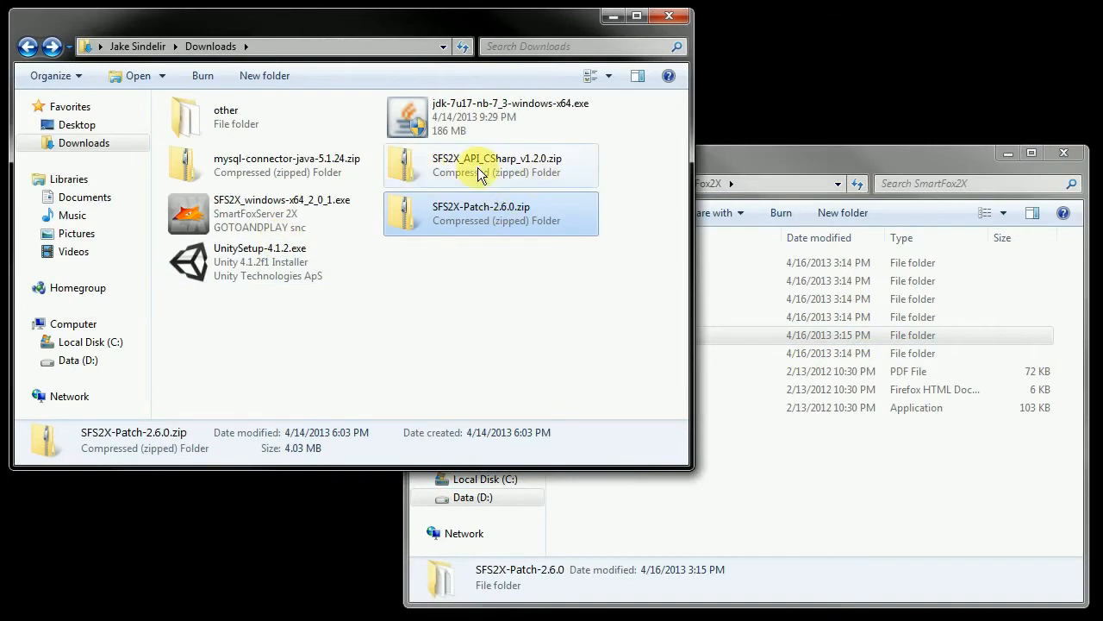
{"action": "left_click", "coordinate": [798, 495]}
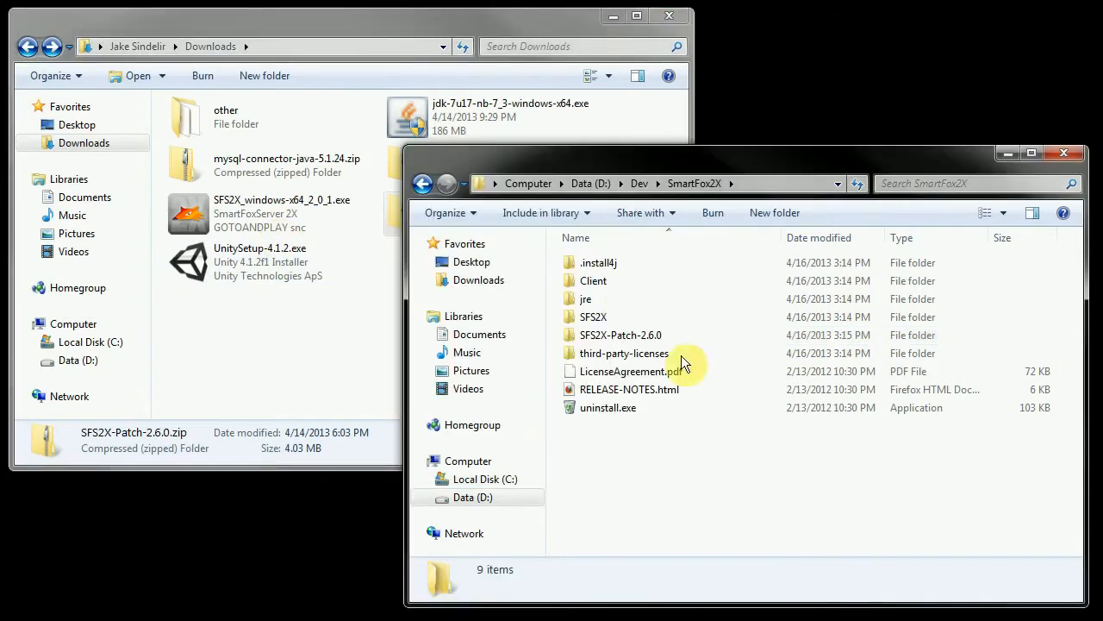
{"action": "double_click", "coordinate": [596, 283]}
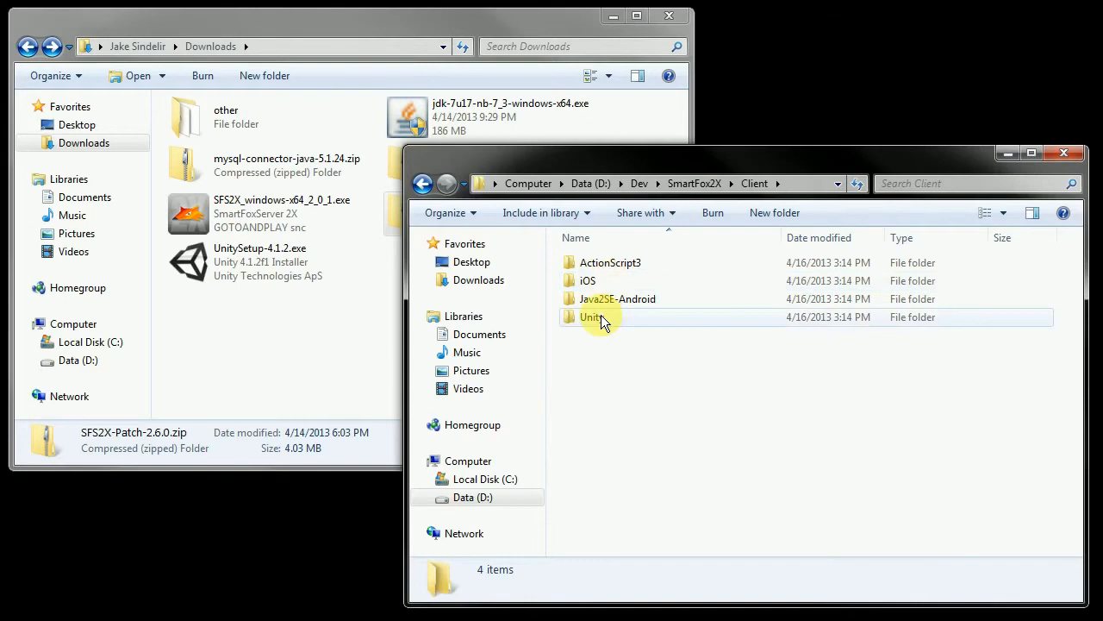
{"action": "double_click", "coordinate": [601, 317]}
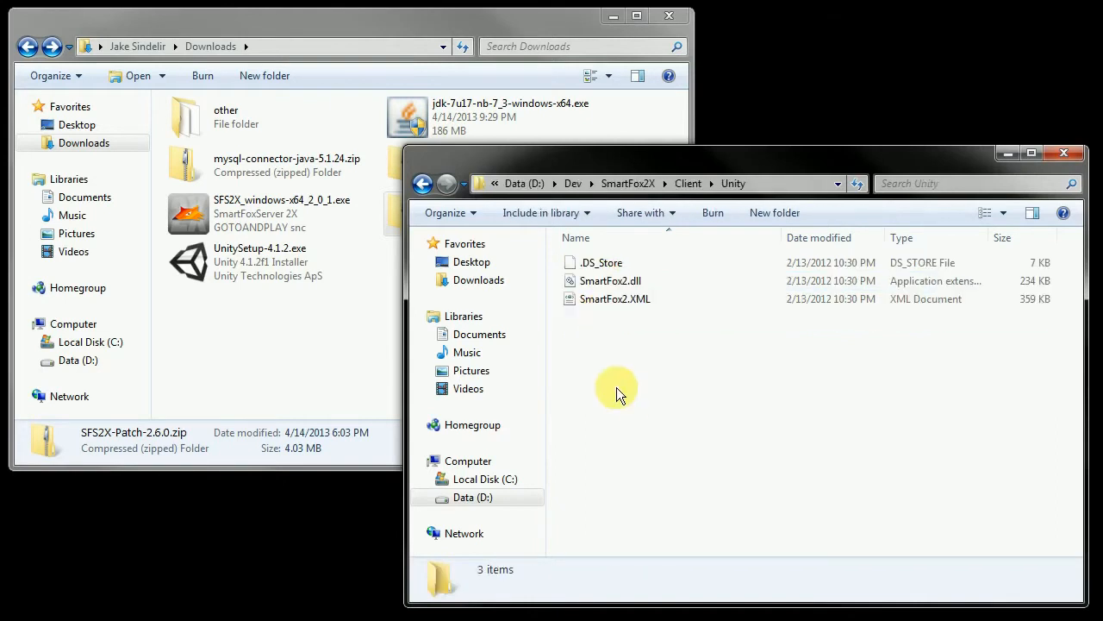
{"action": "right_click", "coordinate": [598, 375]}
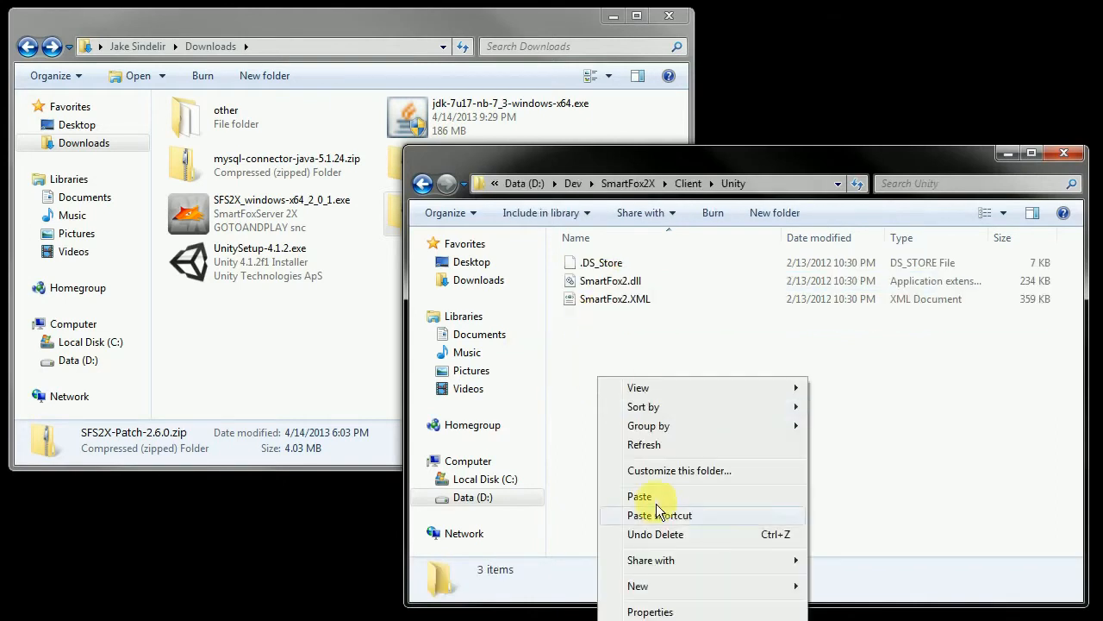
{"action": "mouse_move", "coordinate": [670, 583]}
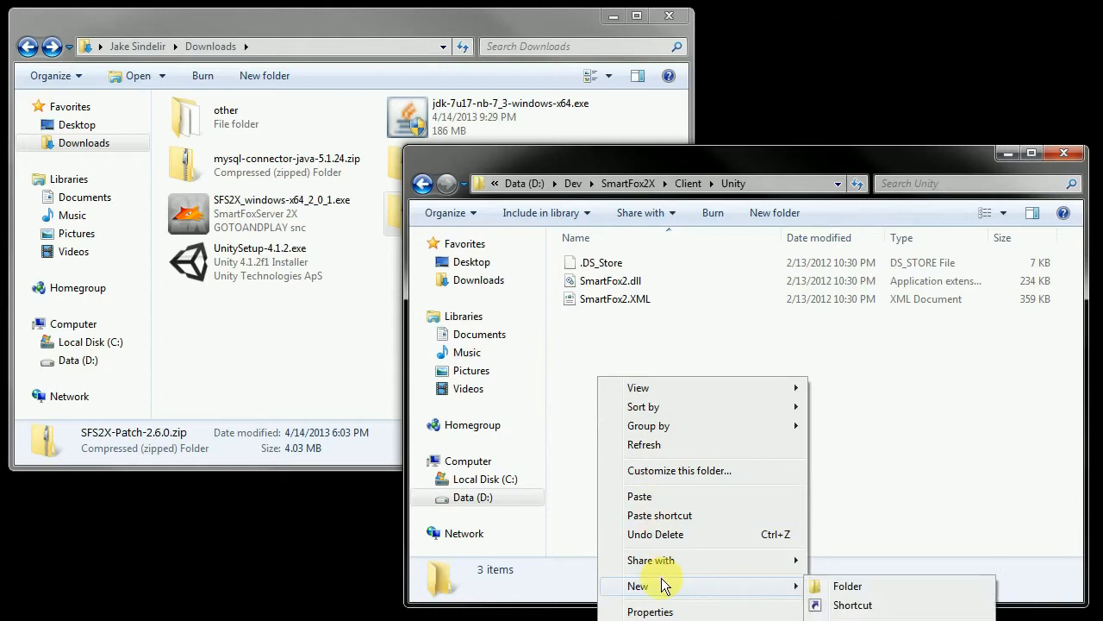
{"action": "left_click", "coordinate": [841, 584]}
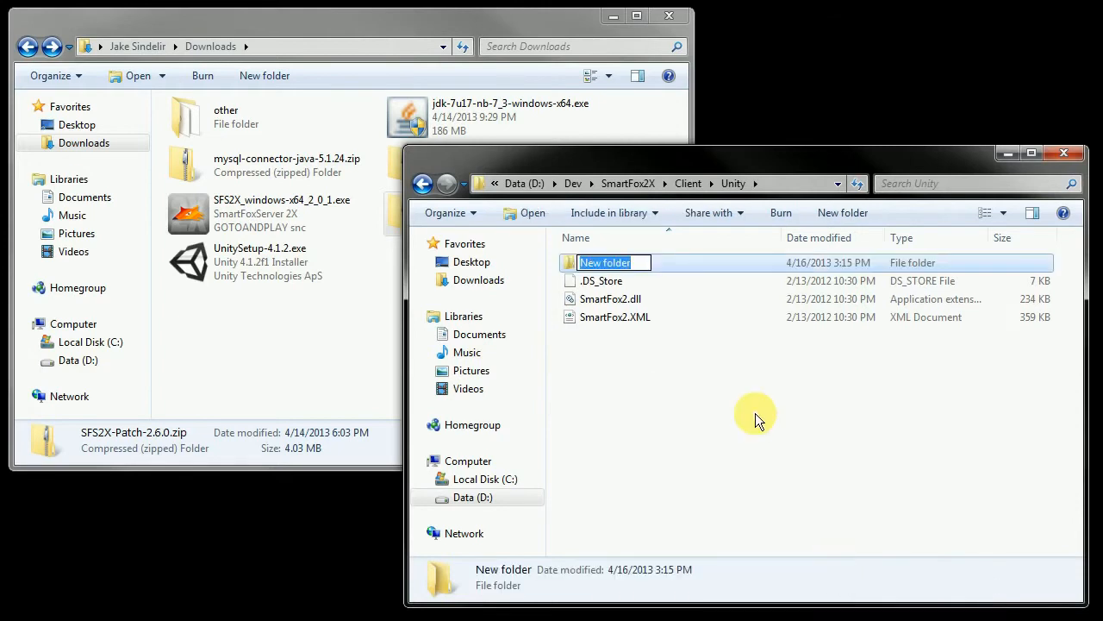
{"action": "type", "text": "1.2.0"}
{"action": "key", "text": "Return"}
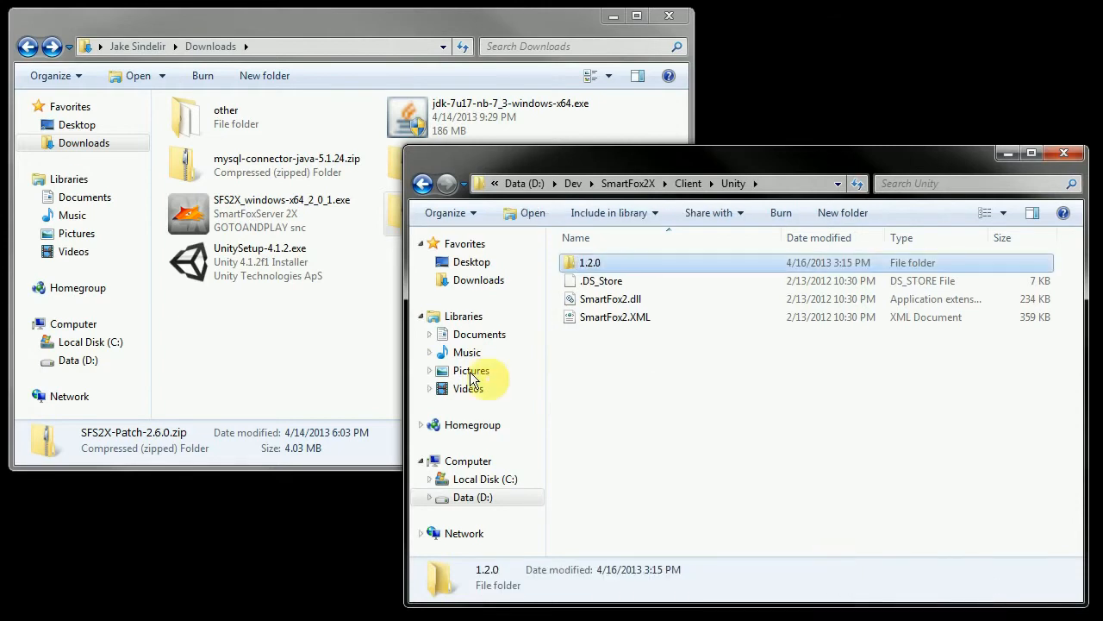
Step: Copy SmartFox2.dll from SFS2X_API_CSharp_v1.2.0.zip in Downloads into the 1.2.0 folder and open that folder
{"action": "left_click", "coordinate": [307, 340]}
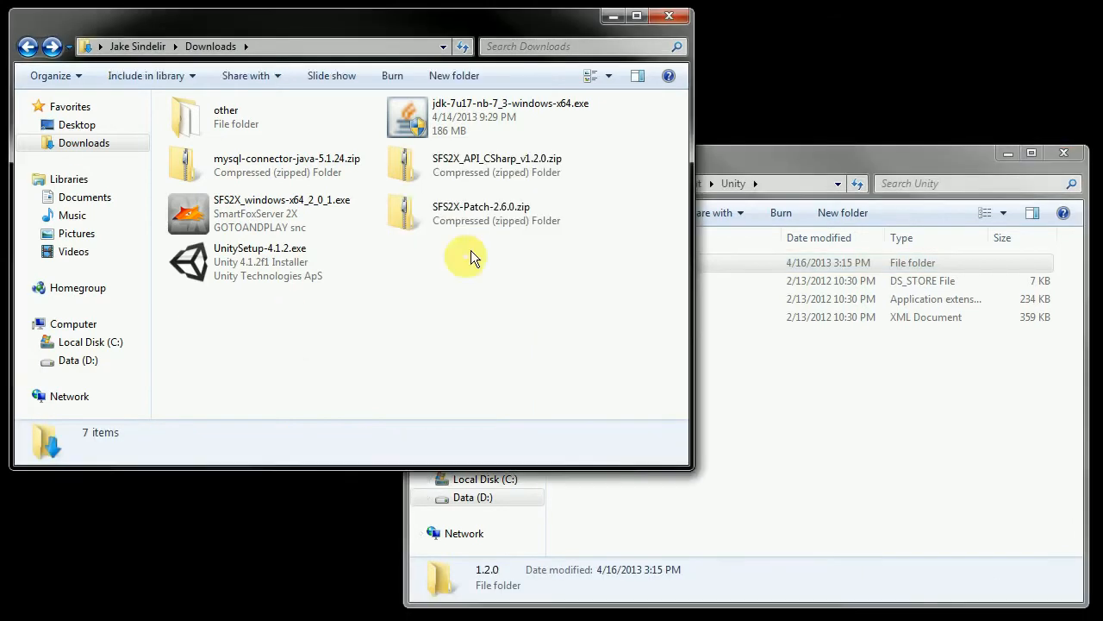
{"action": "double_click", "coordinate": [499, 170]}
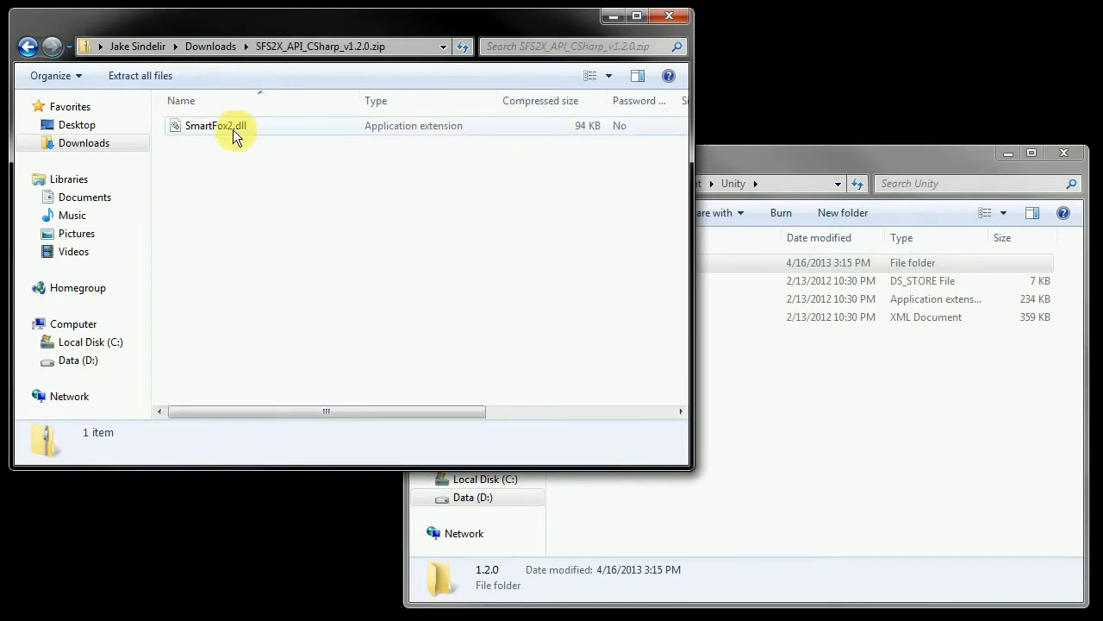
{"action": "left_click_drag", "start_coordinate": [220, 125], "coordinate": [732, 261]}
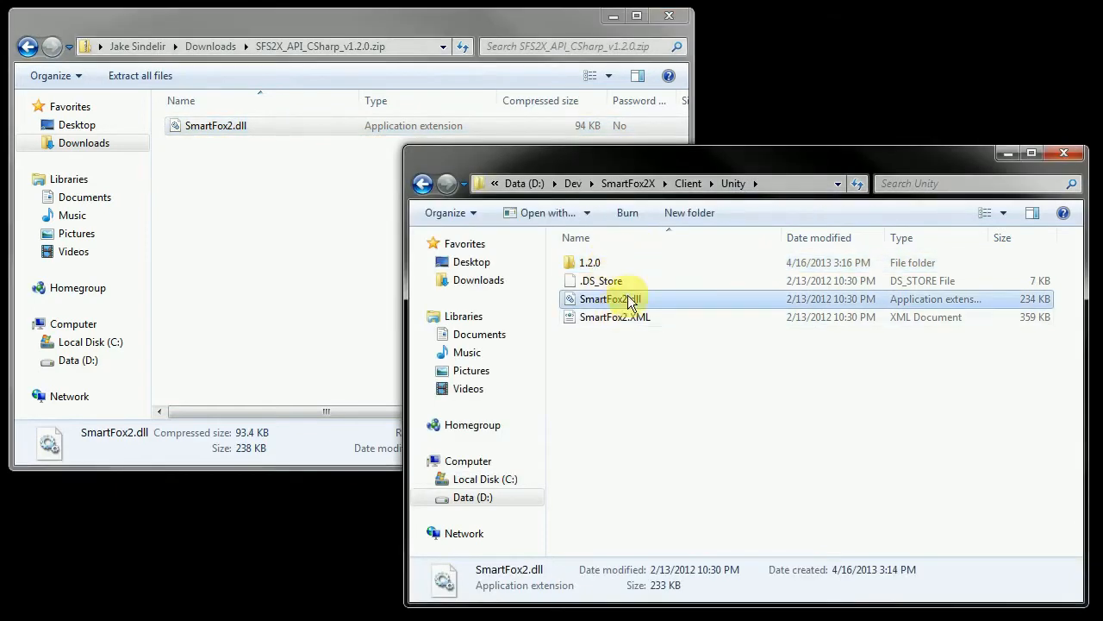
{"action": "double_click", "coordinate": [589, 263]}
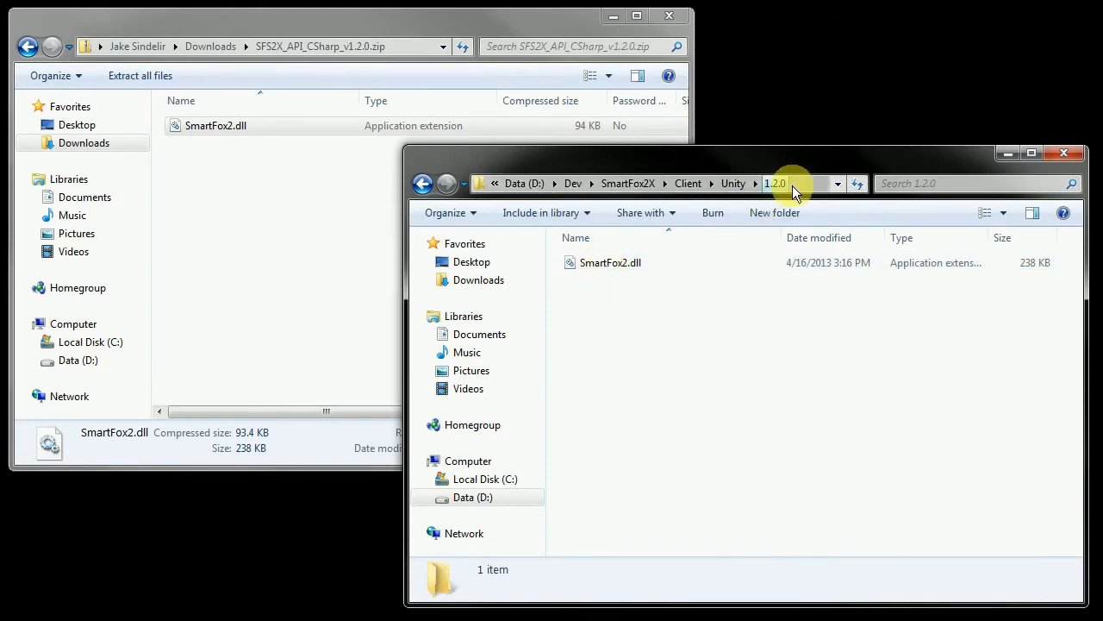
Step: Copy mysql-connector-java-5.1.24-bin.jar from mysql-connector-java-5.1.24.zip in Downloads into D:\Dev\SmartFox2X\SFS2X\lib
{"action": "left_click", "coordinate": [79, 144]}
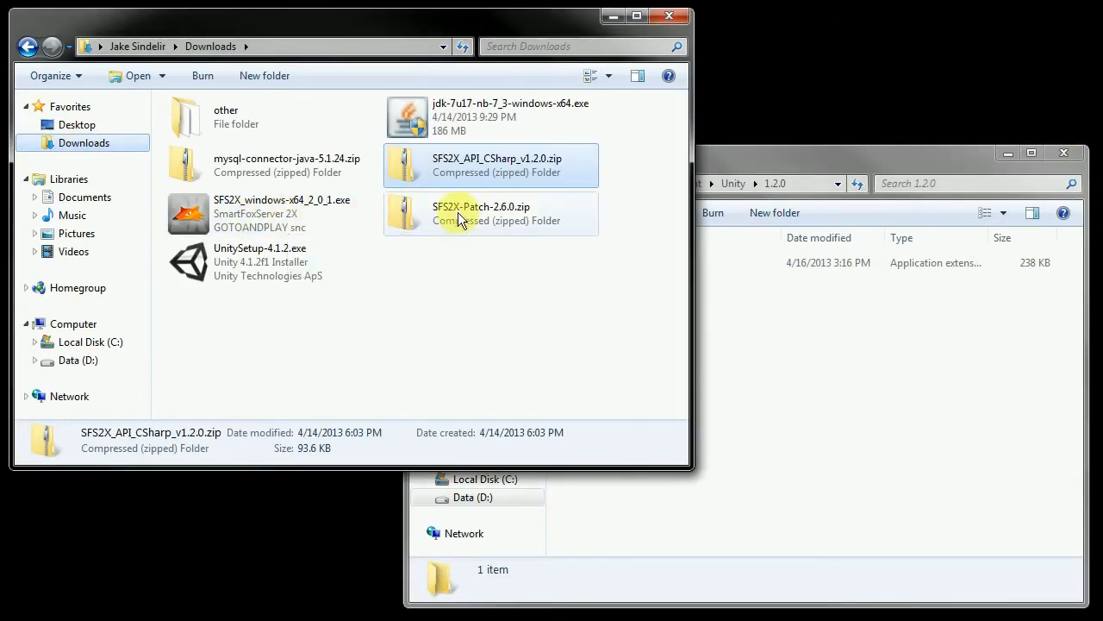
{"action": "double_click", "coordinate": [258, 165]}
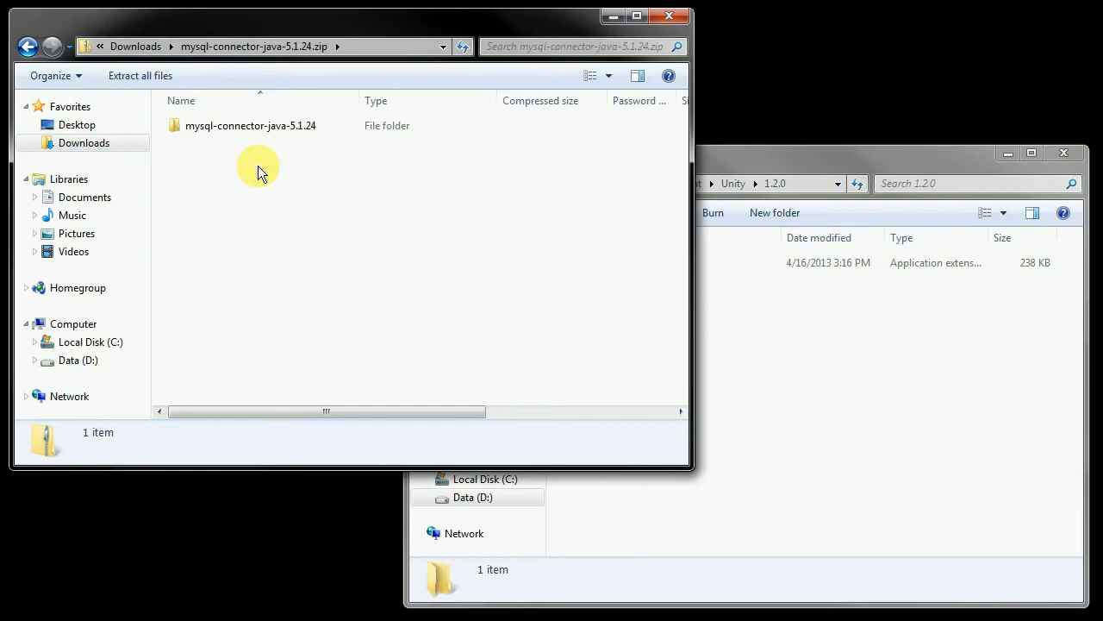
{"action": "double_click", "coordinate": [255, 131]}
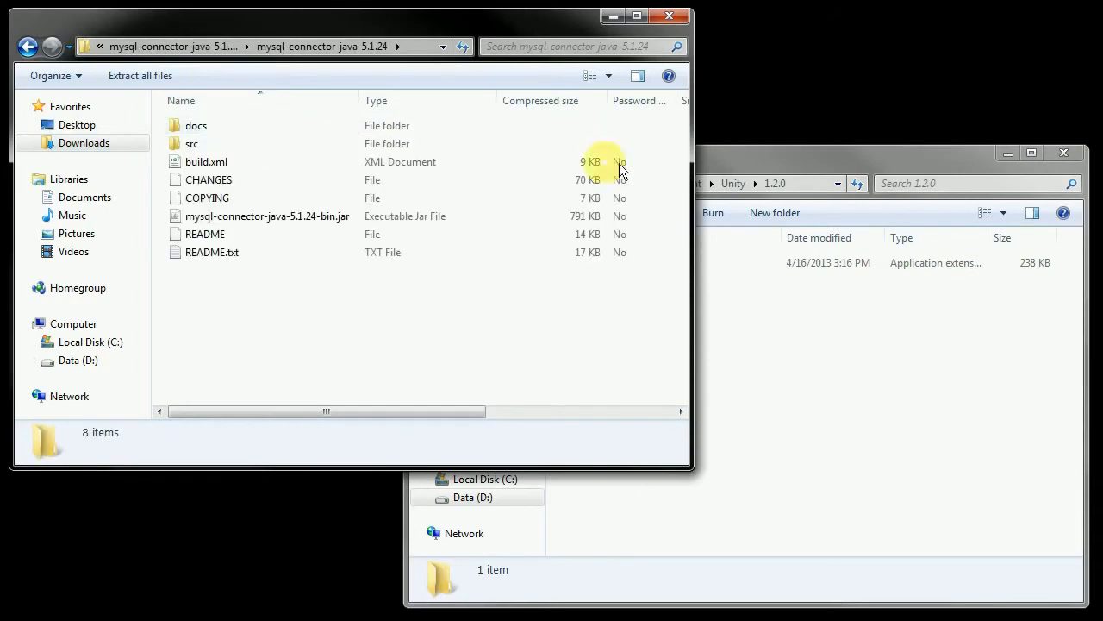
{"action": "left_click", "coordinate": [724, 160]}
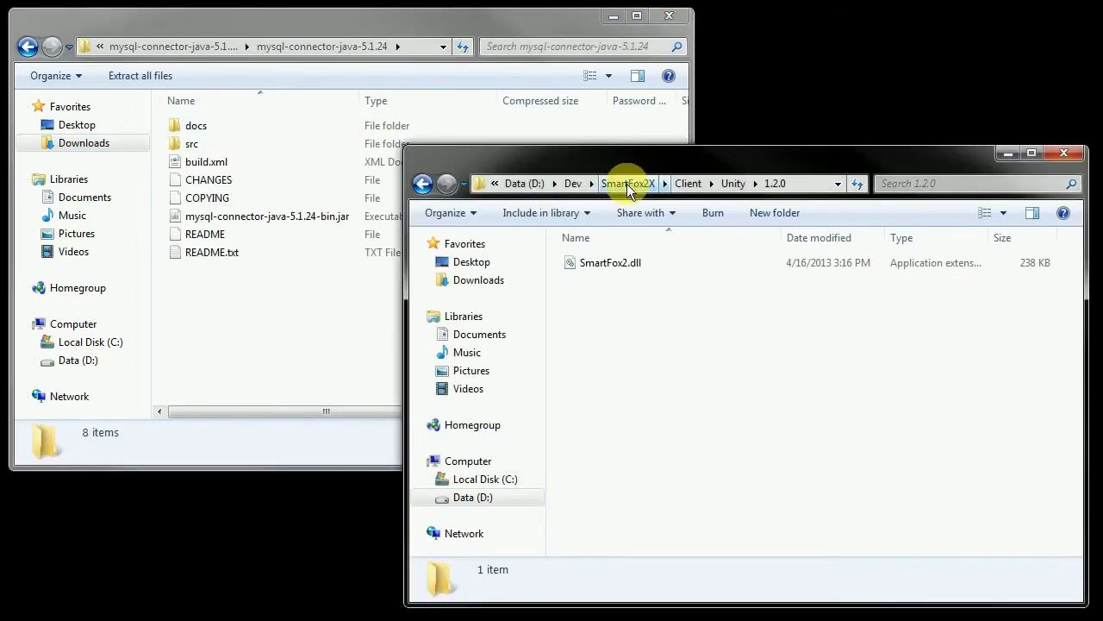
{"action": "left_click", "coordinate": [632, 182]}
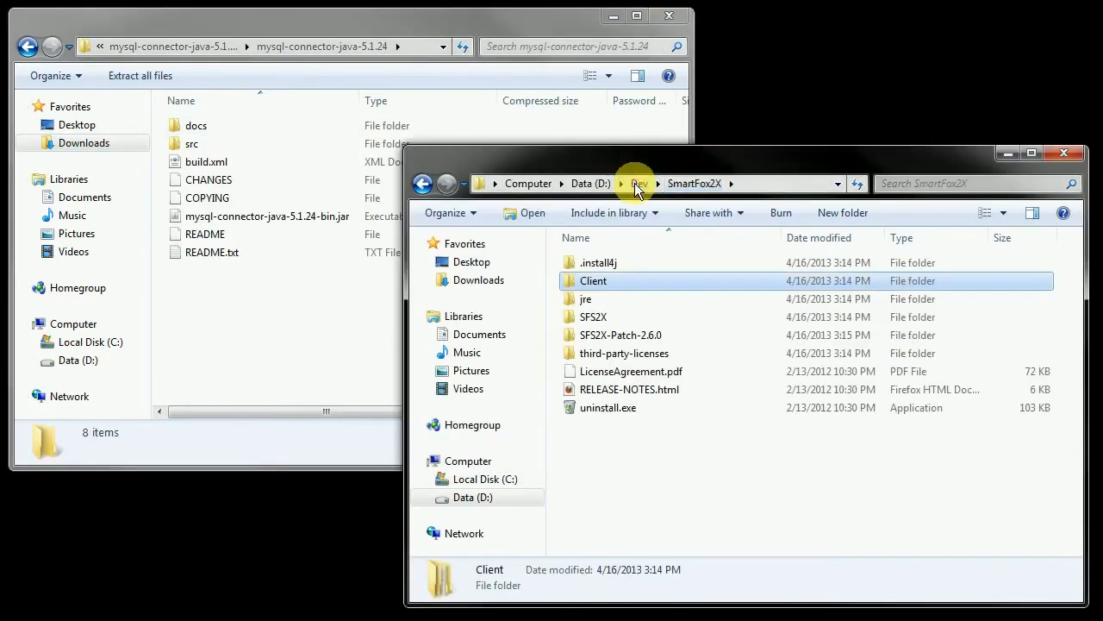
{"action": "double_click", "coordinate": [600, 321]}
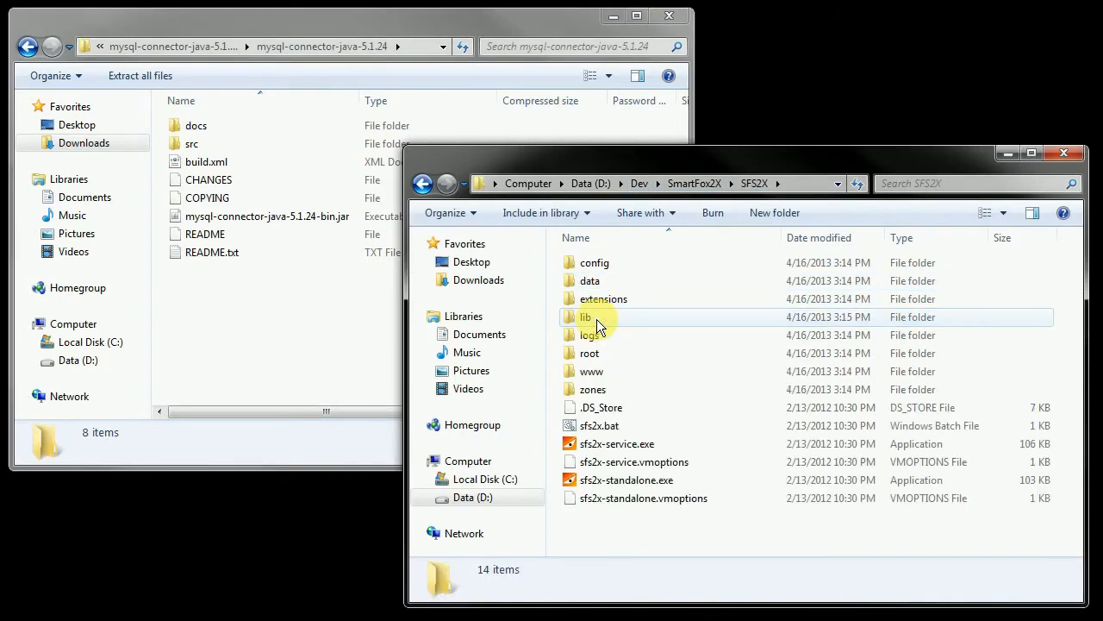
{"action": "double_click", "coordinate": [597, 319]}
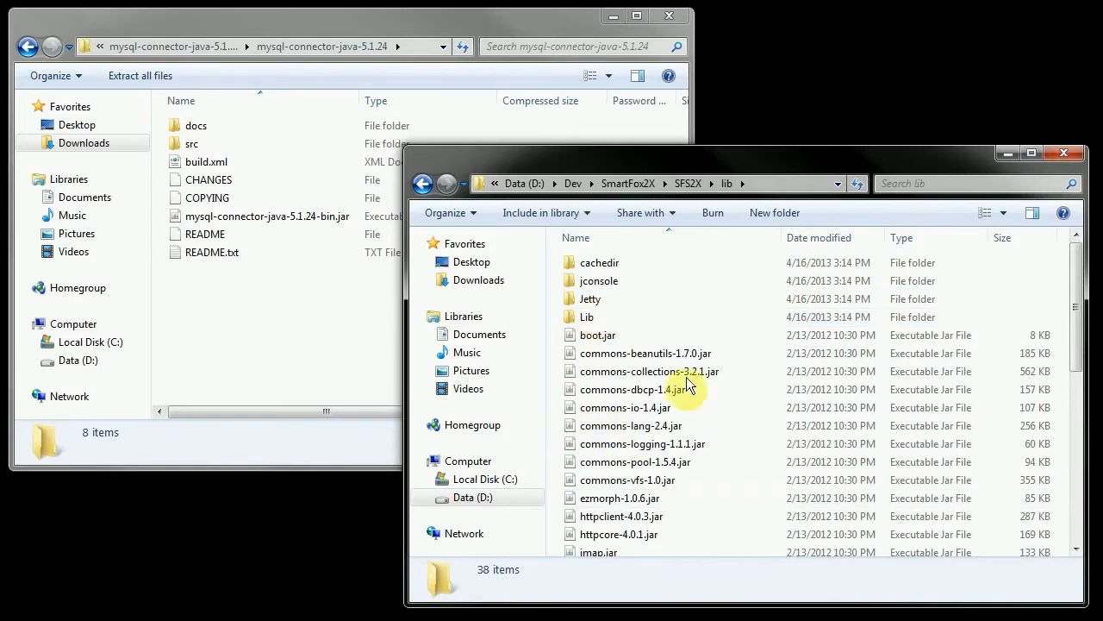
{"action": "left_click", "coordinate": [214, 222]}
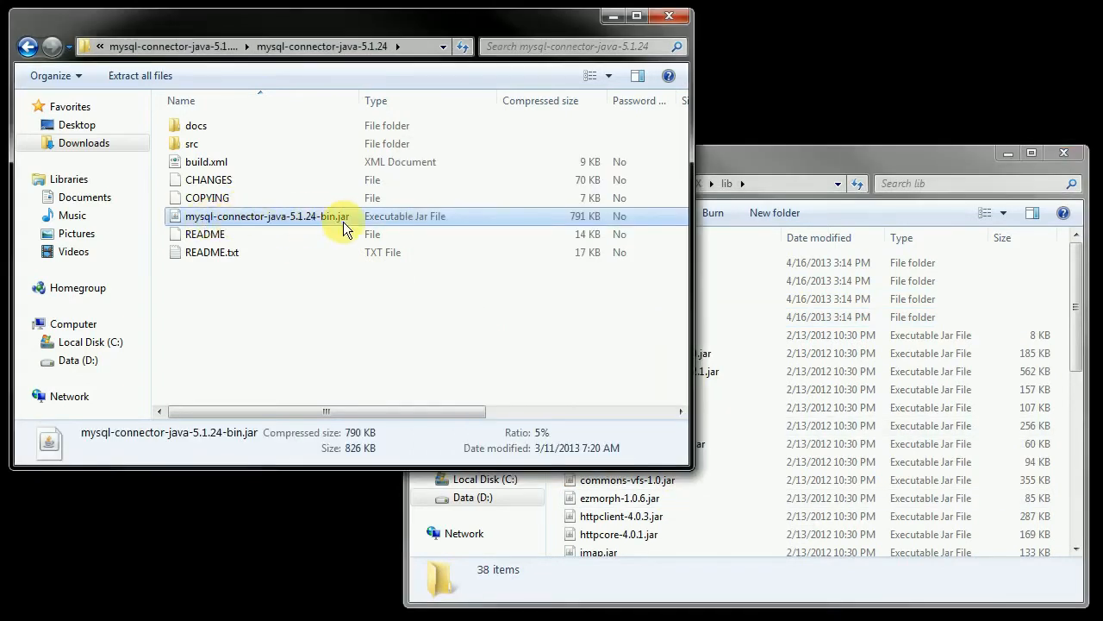
{"action": "left_click_drag", "start_coordinate": [276, 222], "coordinate": [711, 503]}
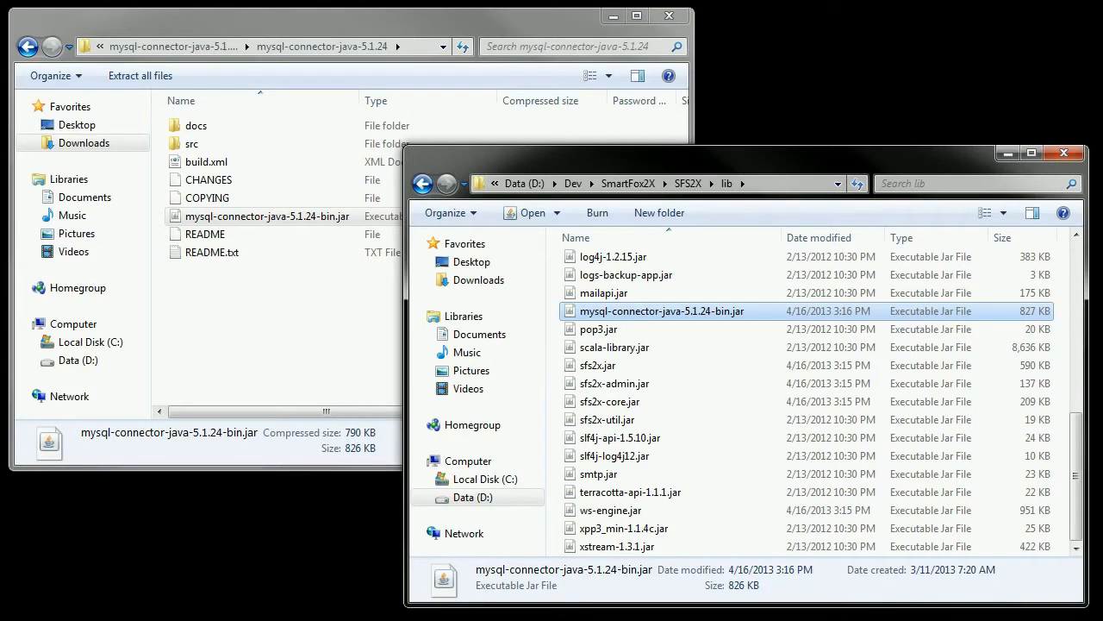
Step: Minimize the lib folder window and launch the installer jdk-7u17-nb-7_3-windows-x64.exe from the Downloads folder
{"action": "left_click", "coordinate": [1004, 153]}
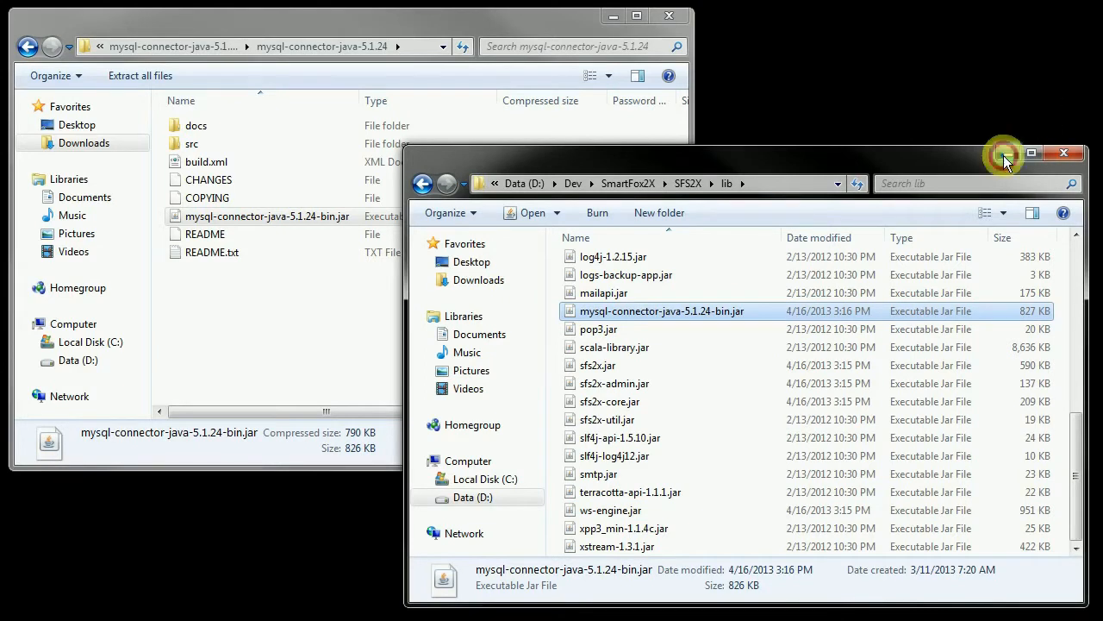
{"action": "left_click", "coordinate": [89, 144]}
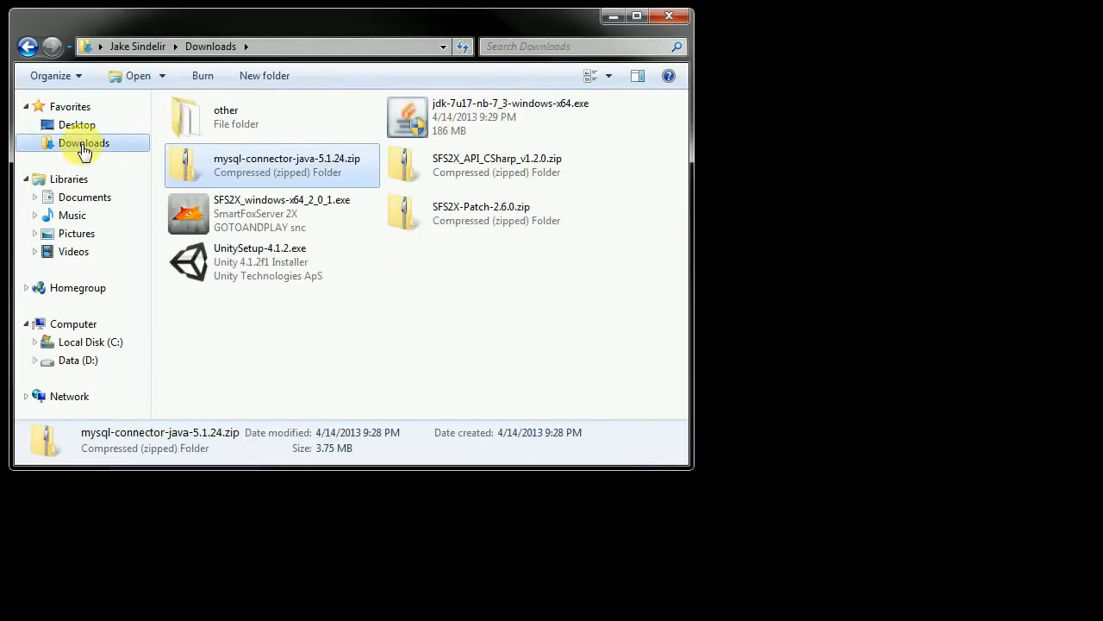
{"action": "left_click", "coordinate": [458, 111]}
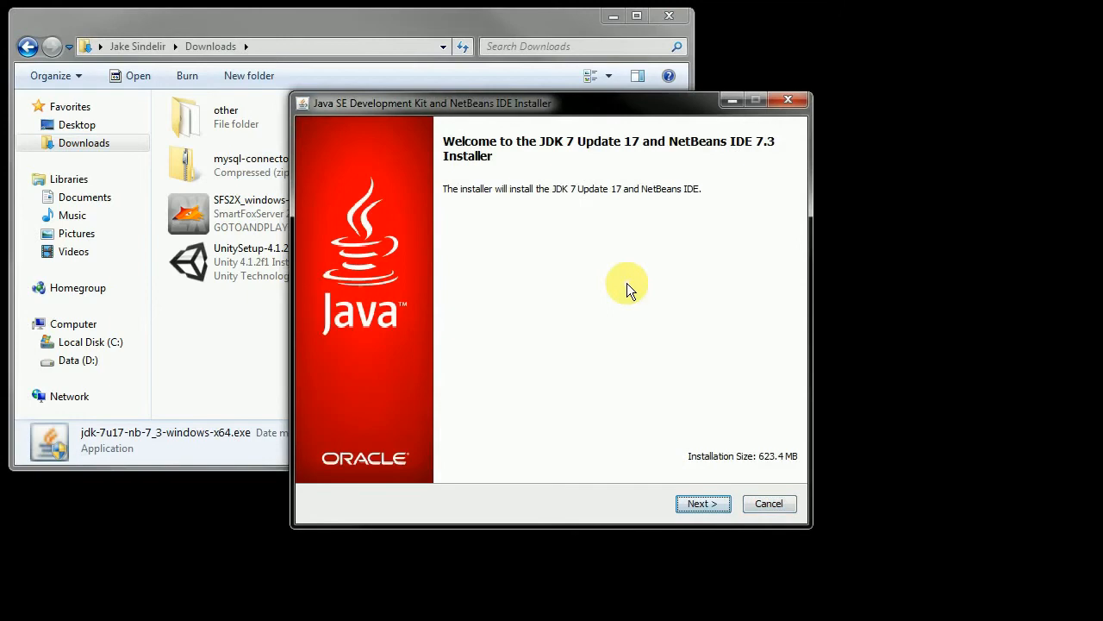
Step: Proceed past the installer's welcome page and accept the JUnit license agreement with the option to install JUnit
{"action": "left_click", "coordinate": [704, 504]}
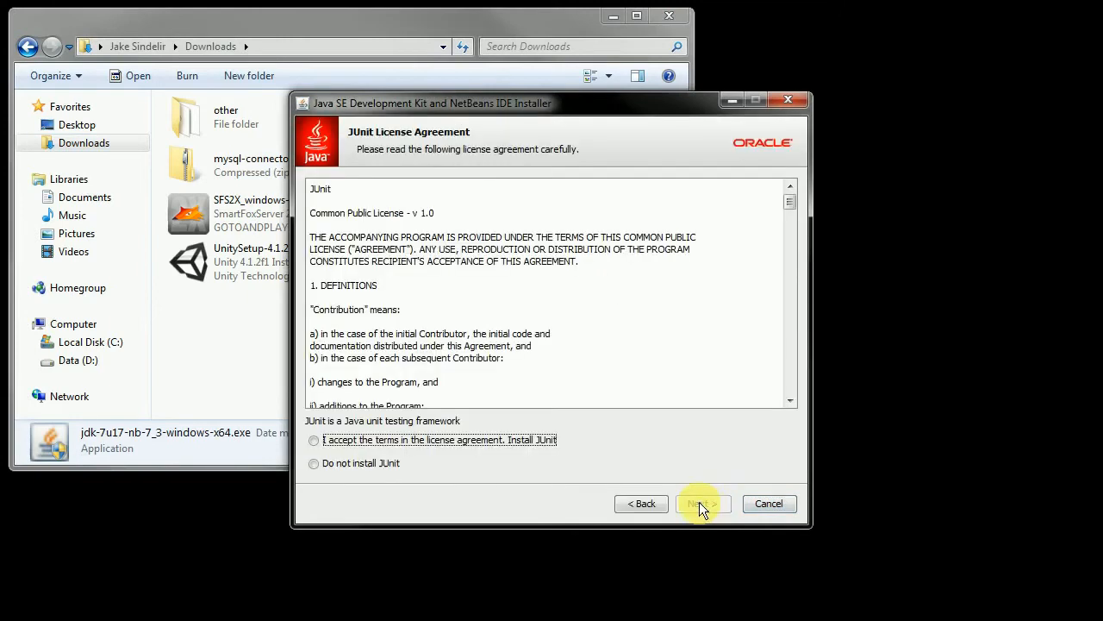
{"action": "left_click", "coordinate": [512, 440]}
{"action": "left_click", "coordinate": [698, 507]}
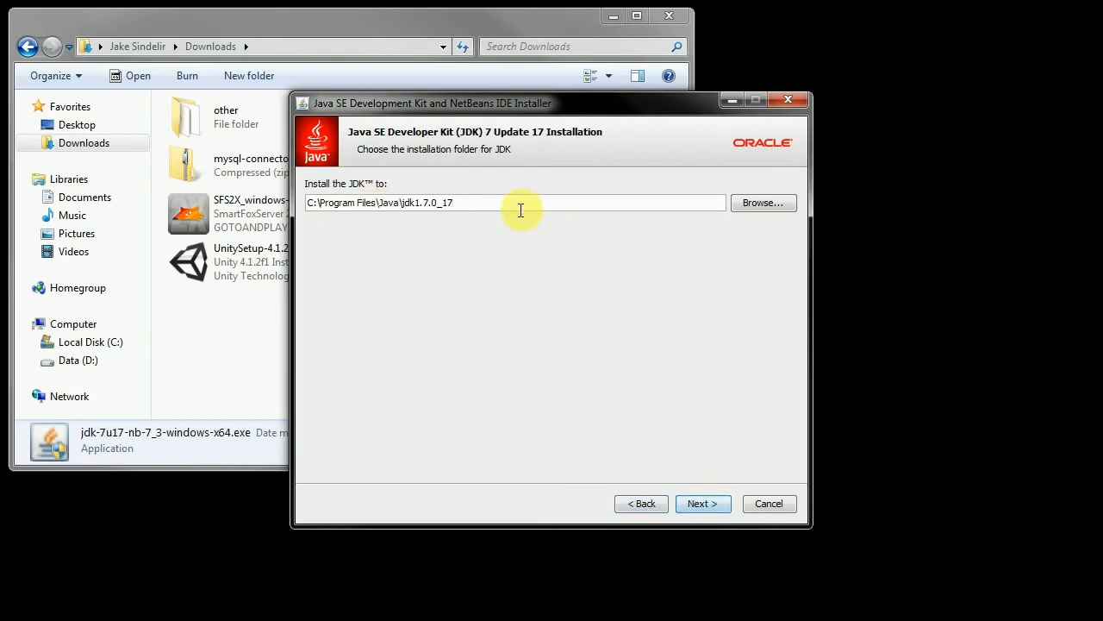
Step: Install the JDK to C:\Program Files\Java\jdk1.7.0_17 and NetBeans to C:\Program Files\NetBeans 7.3 with update checking enabled, and finish the setup
{"action": "left_click", "coordinate": [702, 505]}
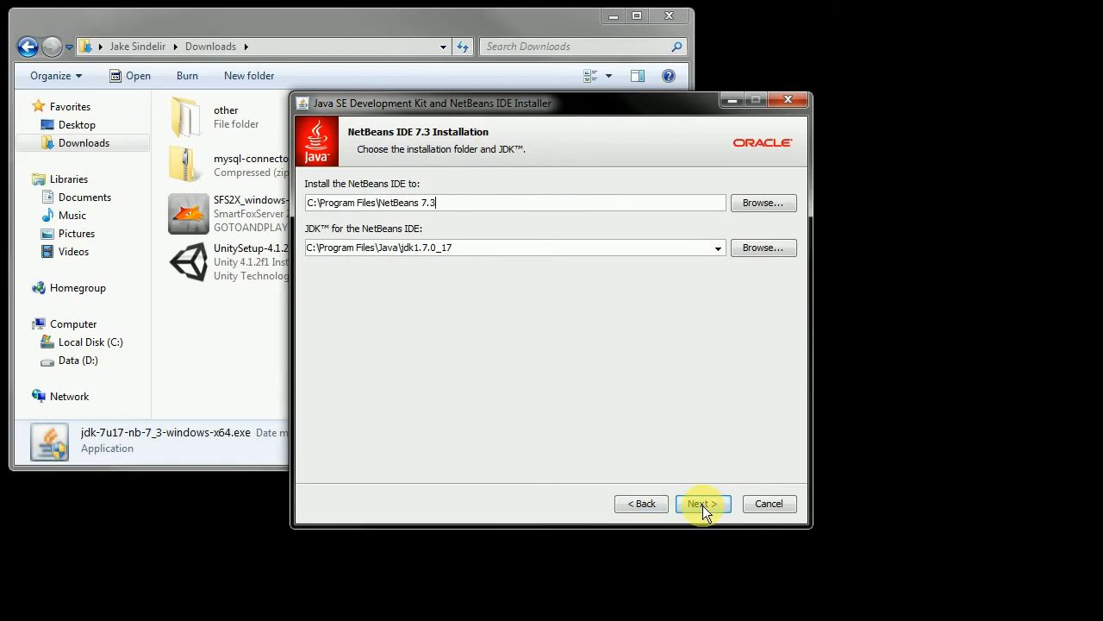
{"action": "left_click", "coordinate": [703, 503]}
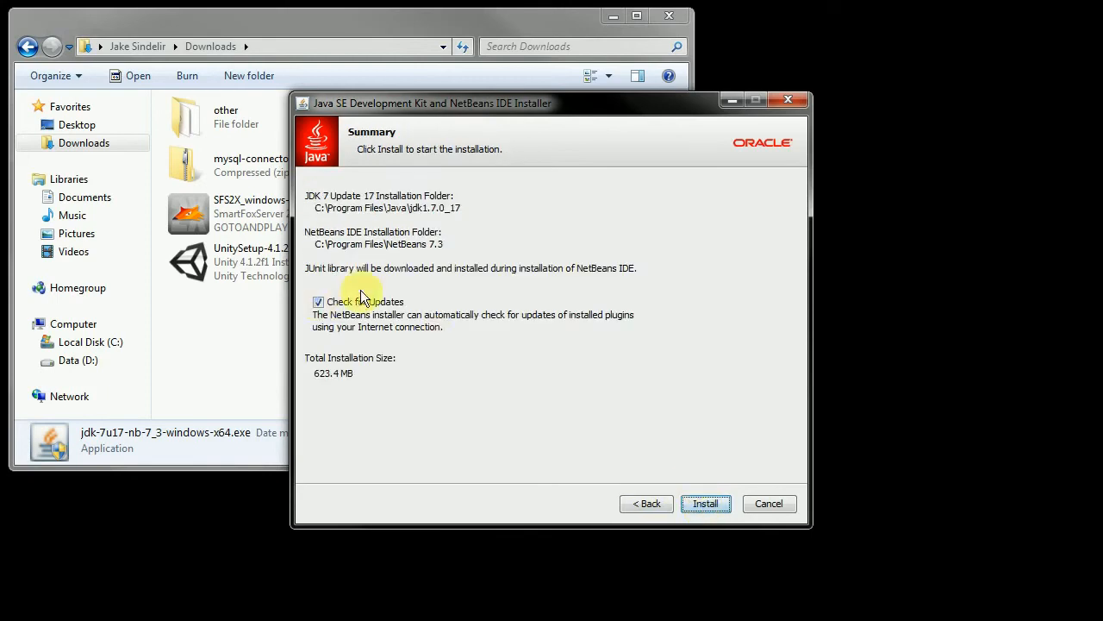
{"action": "left_click", "coordinate": [702, 503]}
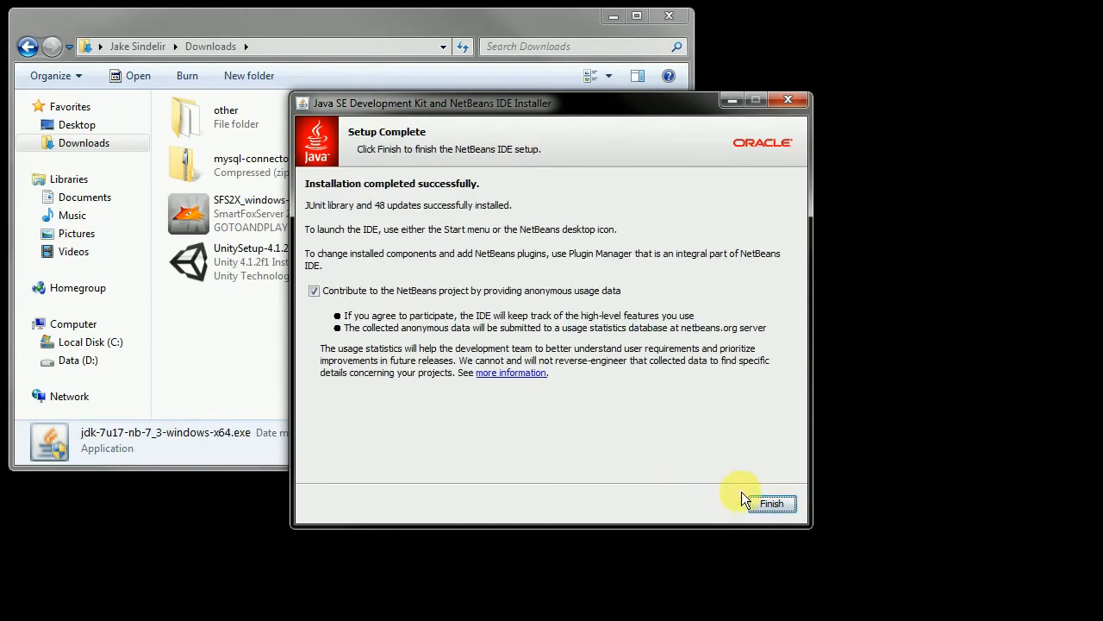
{"action": "left_click", "coordinate": [760, 502]}
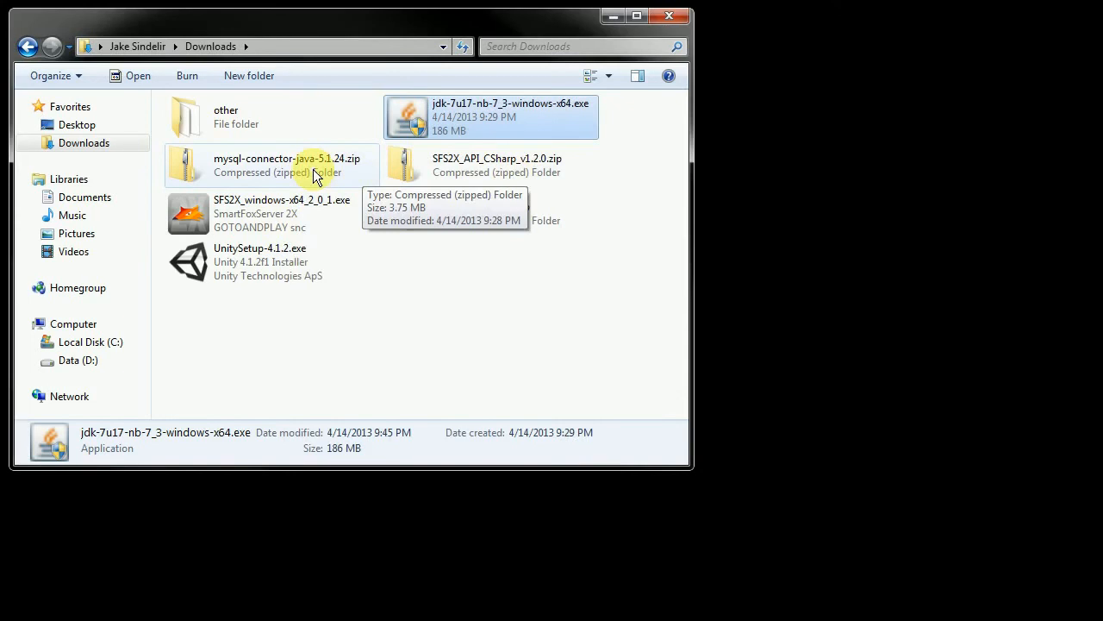
{"action": "left_click", "coordinate": [435, 133]}
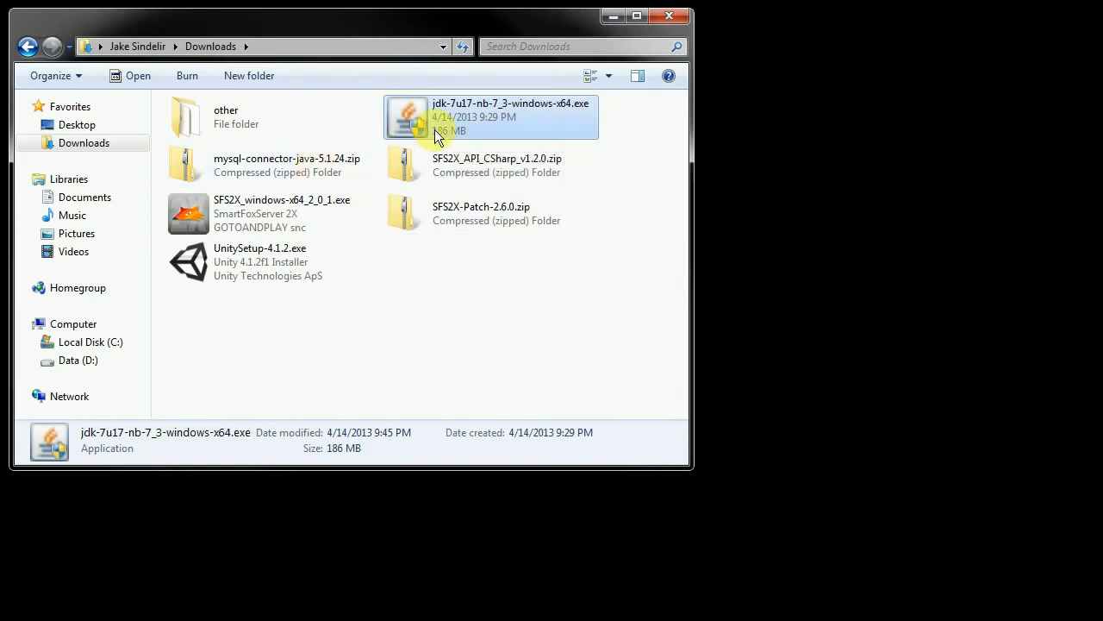